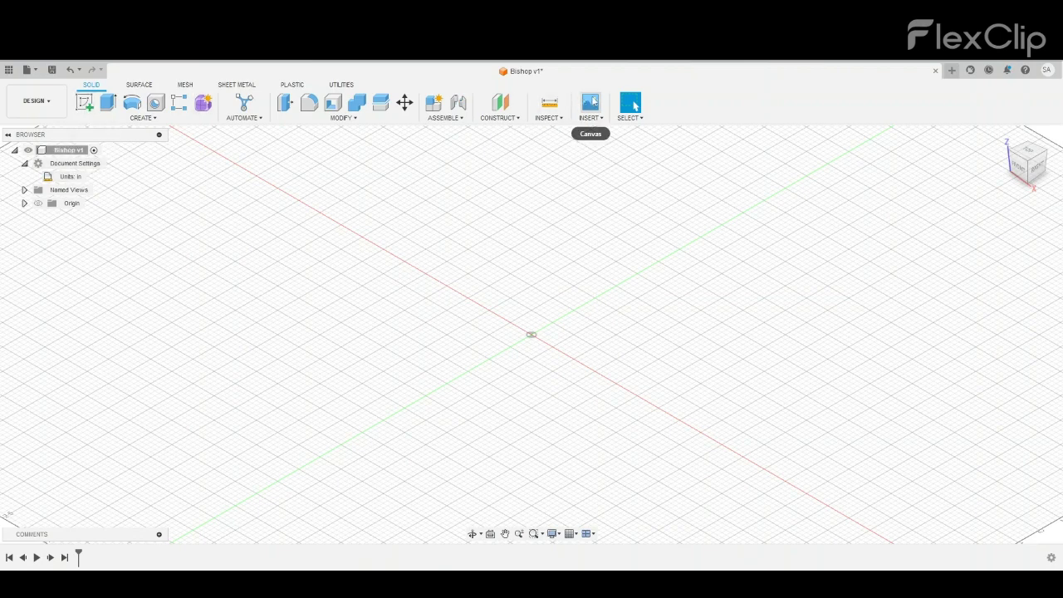
Insert Bishop.png from the Chess(References) folder as a canvas on the YZ plane.
{"action": "left_click", "coordinate": [590, 102]}
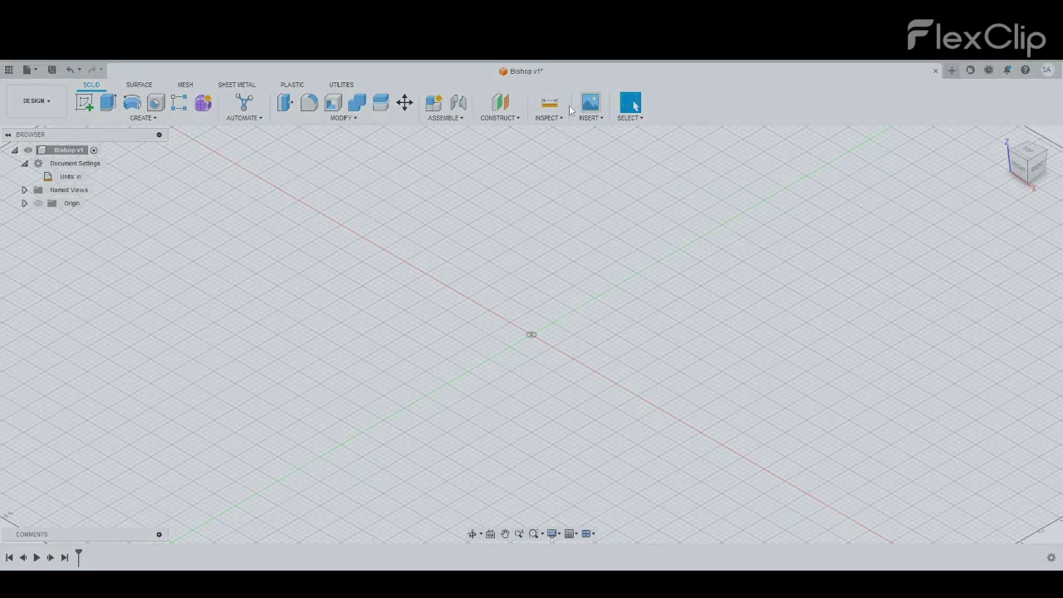
{"action": "double_click", "coordinate": [547, 275]}
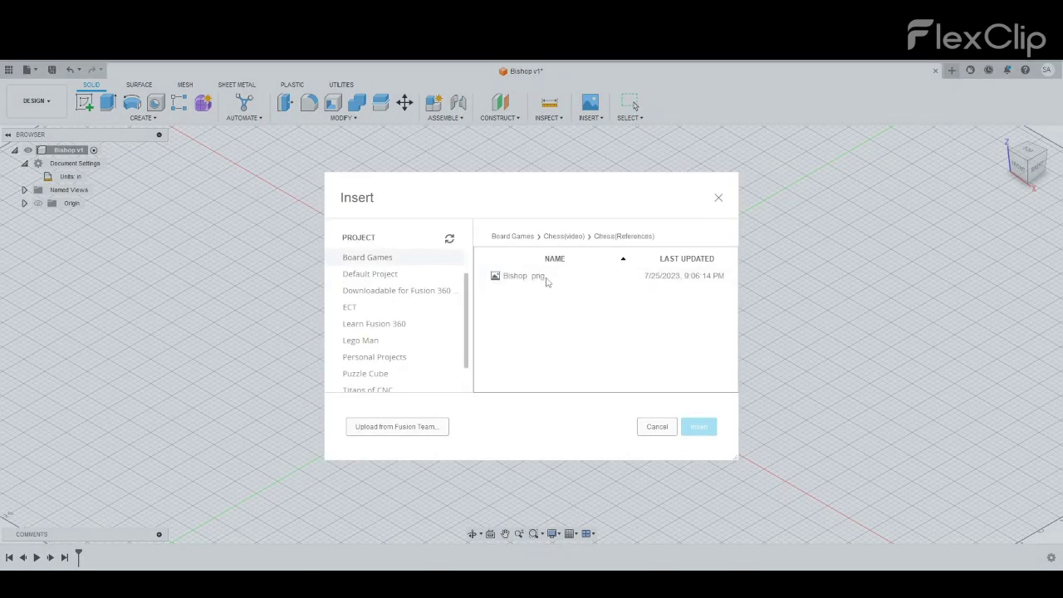
{"action": "left_click", "coordinate": [534, 276]}
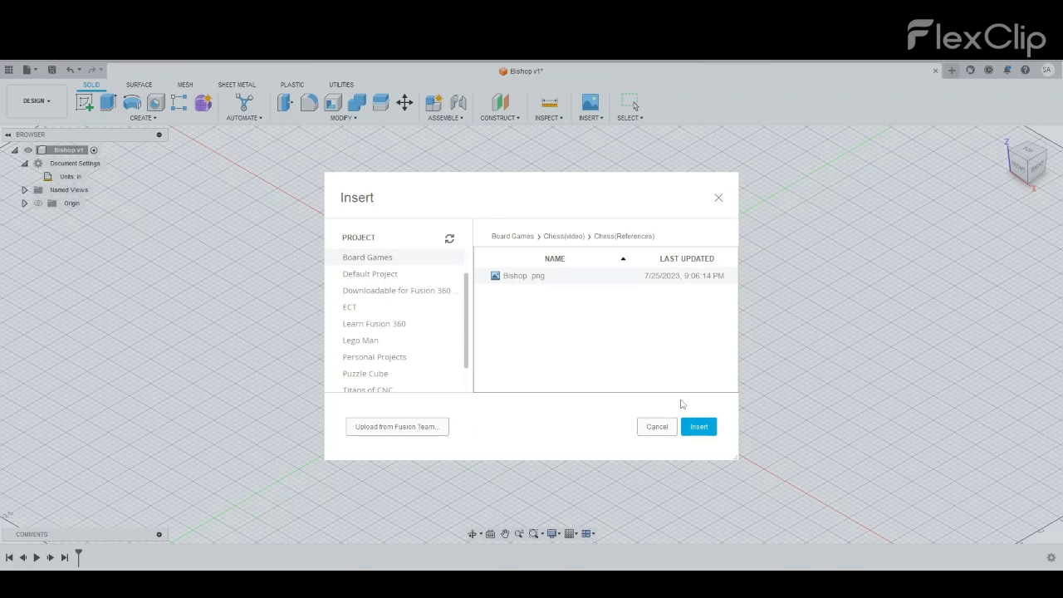
{"action": "left_click", "coordinate": [698, 426]}
{"action": "left_click", "coordinate": [558, 292]}
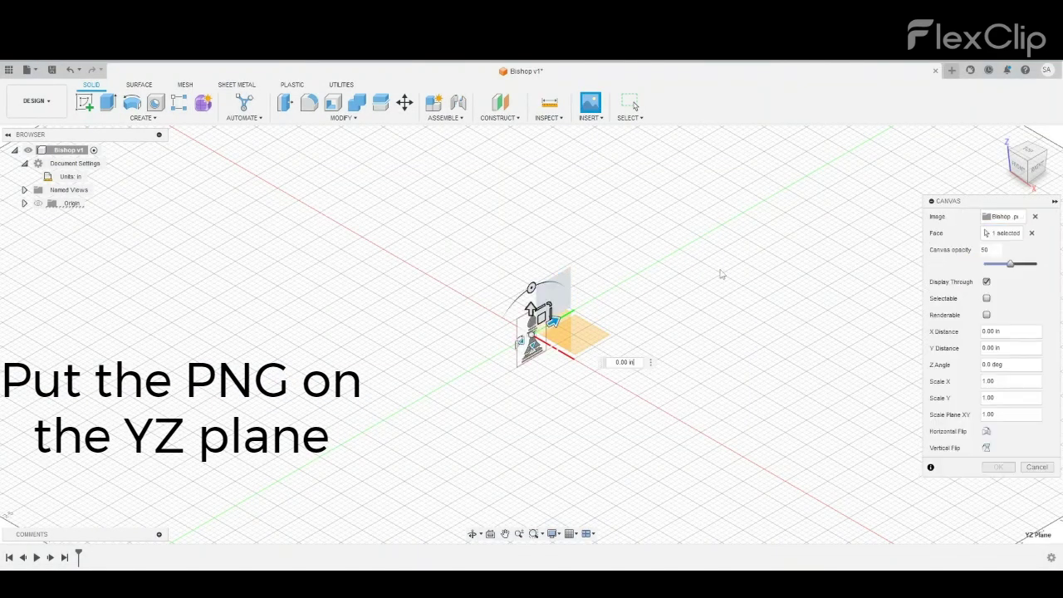
View the canvas from the right, scale it to 2.163, and confirm.
{"action": "left_click", "coordinate": [1038, 169]}
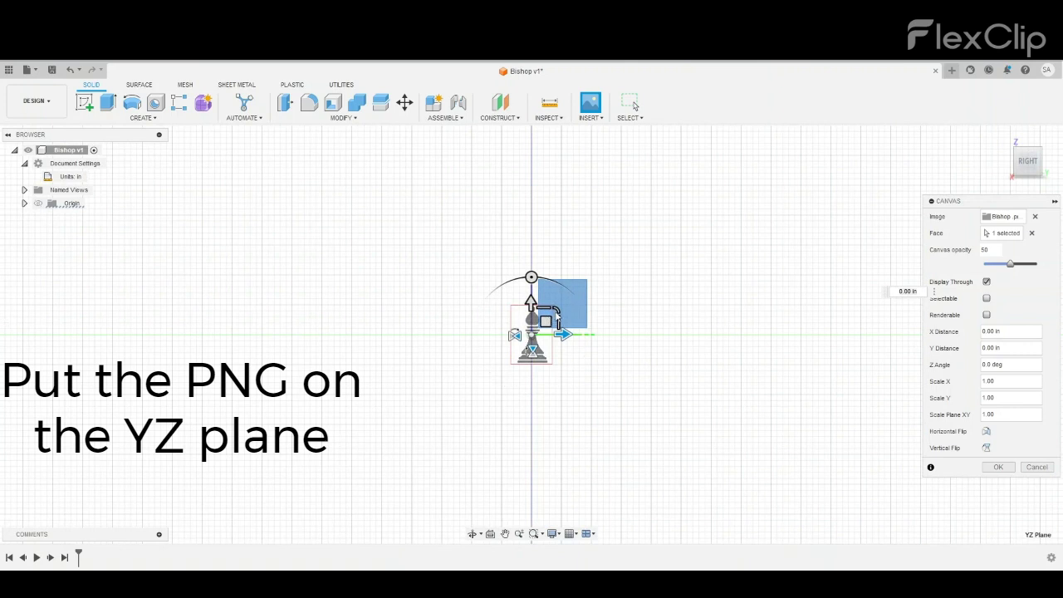
{"action": "left_click_drag", "start_coordinate": [556, 306], "coordinate": [598, 289]}
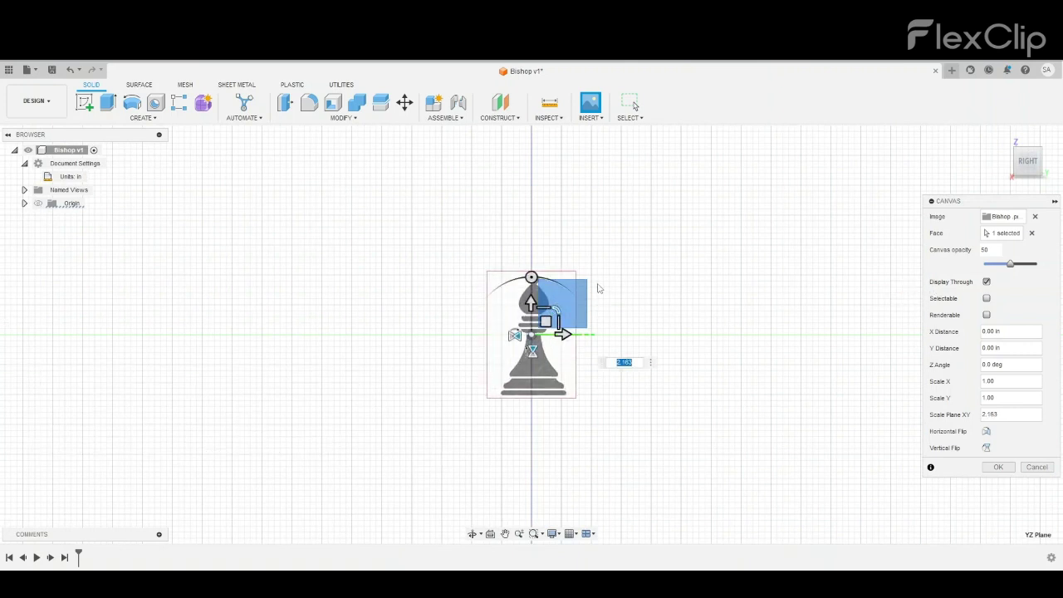
{"action": "left_click", "coordinate": [997, 466]}
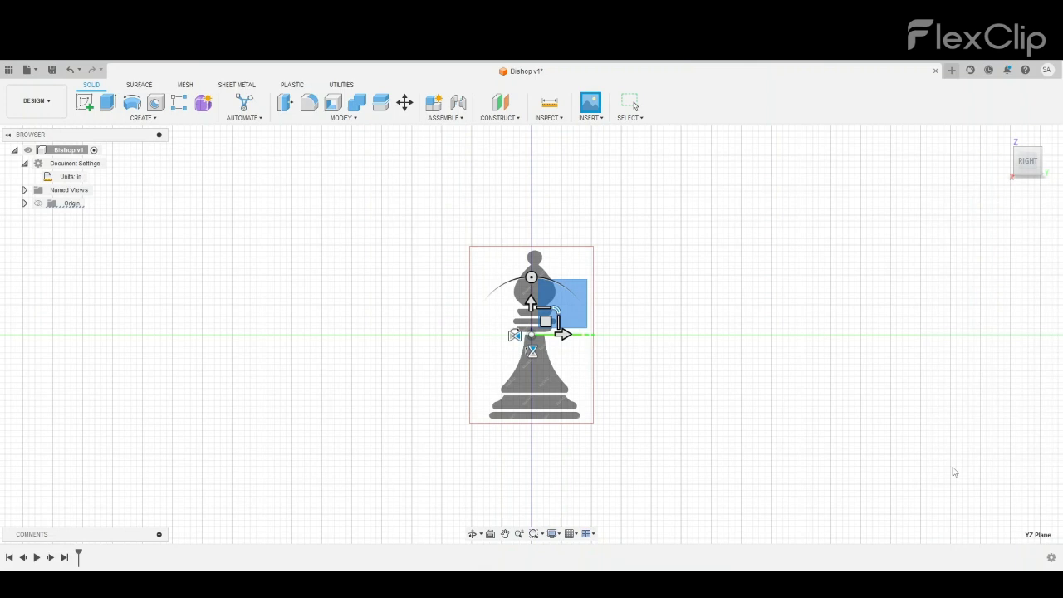
Start a new sketch on the canvas plane, zoomed onto the bishop's base.
{"action": "left_click", "coordinate": [84, 101]}
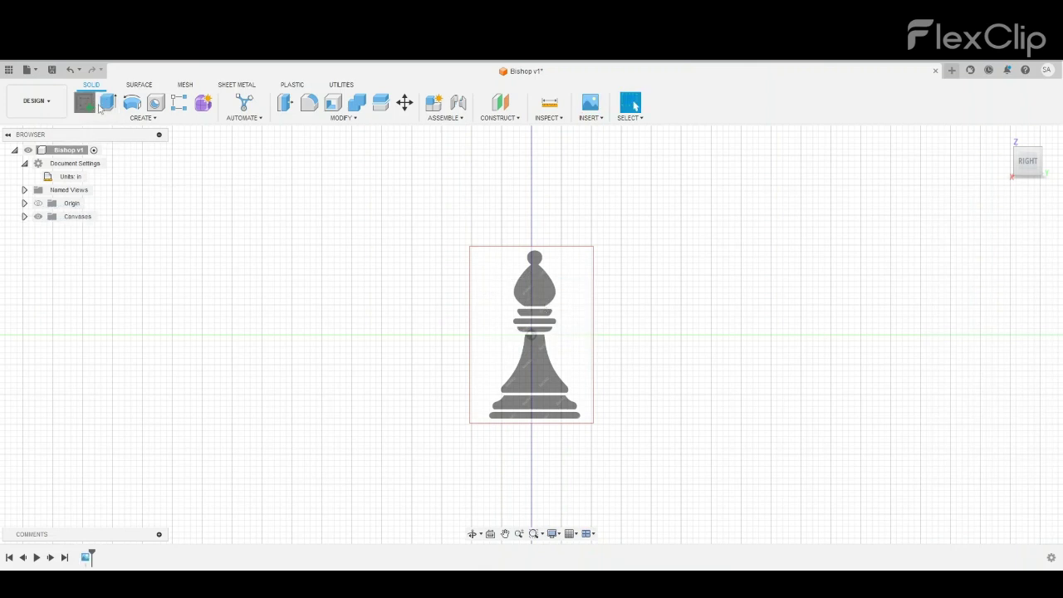
{"action": "left_click", "coordinate": [556, 303]}
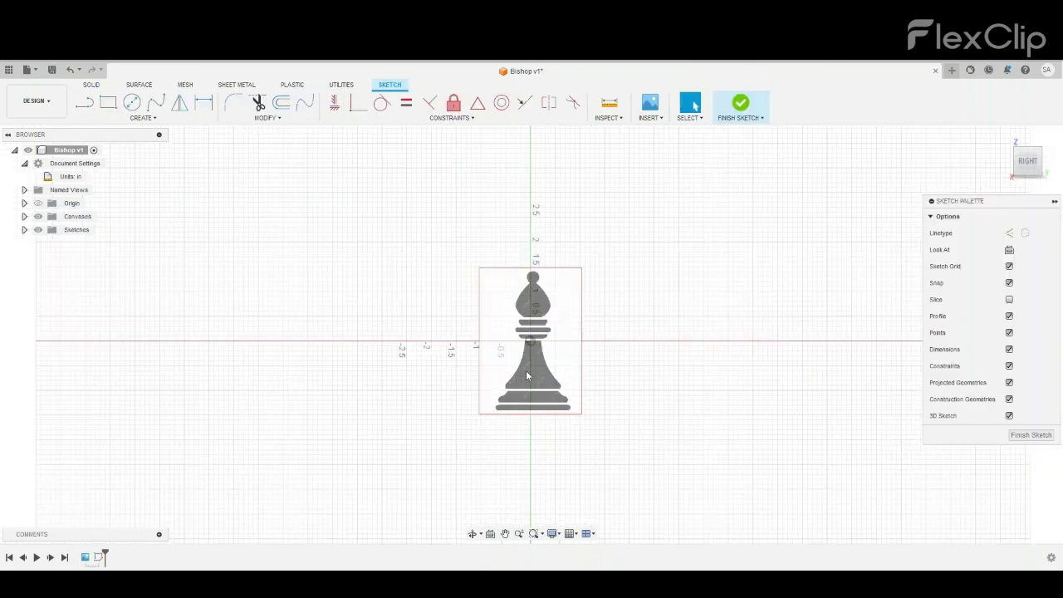
{"action": "scroll", "coordinate": [519, 373], "scroll_direction": "up", "scroll_amount": 5}
{"action": "middle_click_drag", "start_coordinate": [360, 449], "coordinate": [332, 342]}
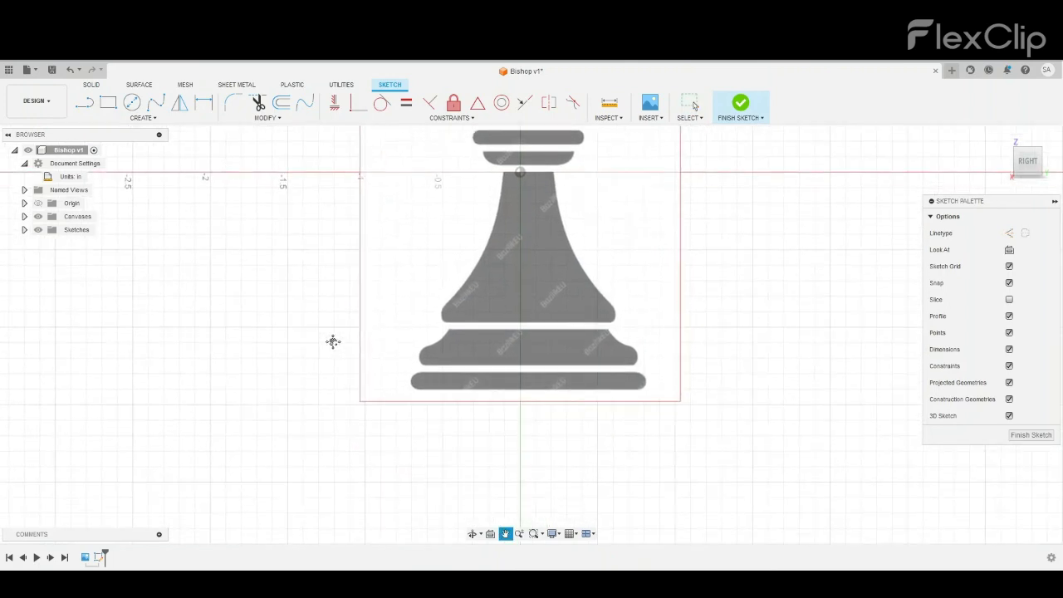
{"action": "scroll", "coordinate": [336, 349], "scroll_direction": "up", "scroll_amount": 3}
Draw a 0.7 in base line, then a centre line up to the head top.
{"action": "left_click", "coordinate": [84, 102]}
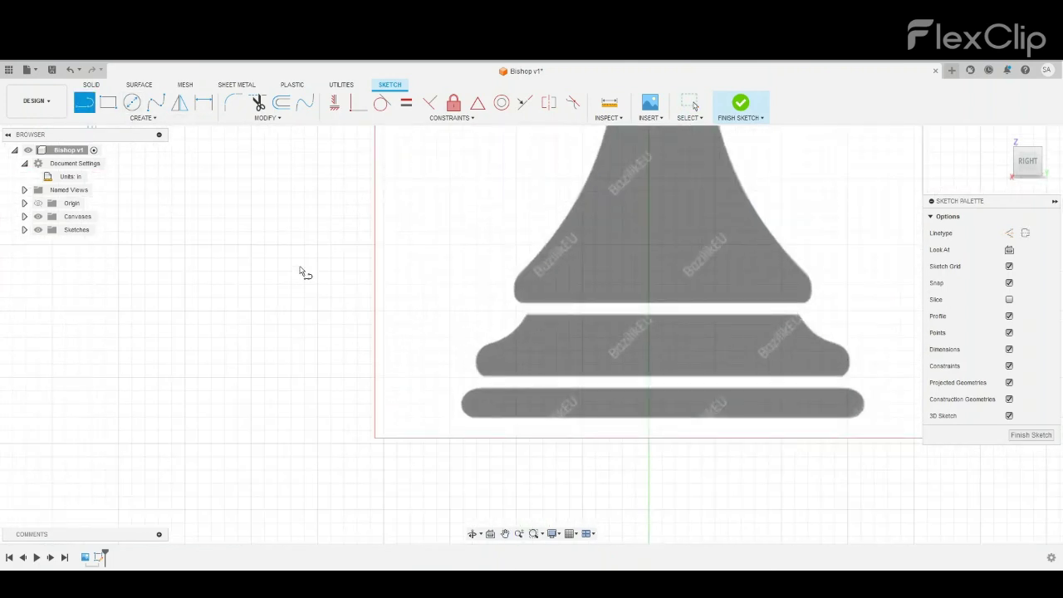
{"action": "left_click", "coordinate": [476, 417]}
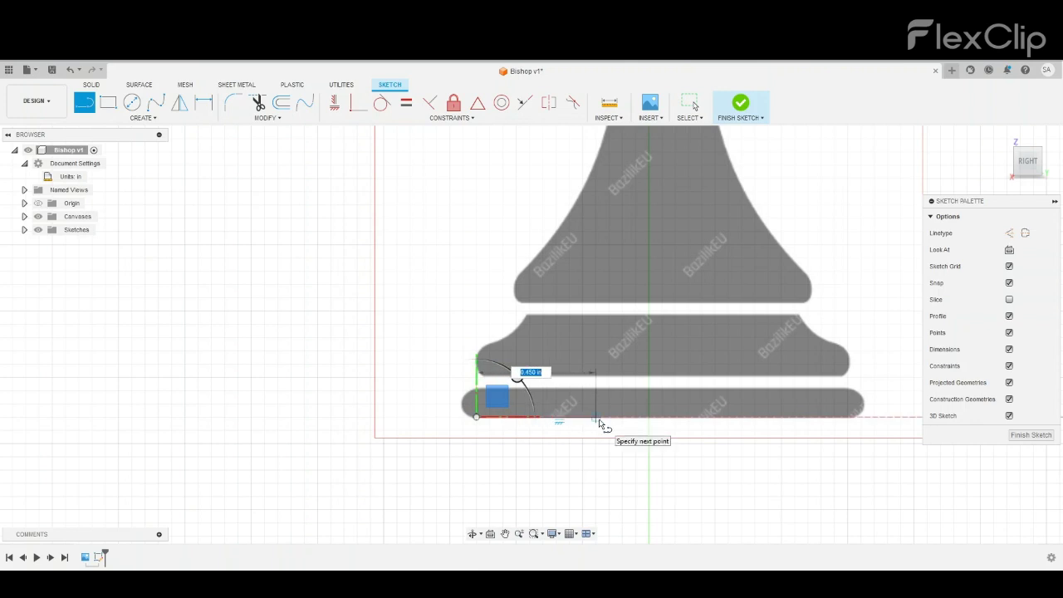
{"action": "type", "text": ".7"}
{"action": "key", "text": "Tab"}
{"action": "key", "text": "Return"}
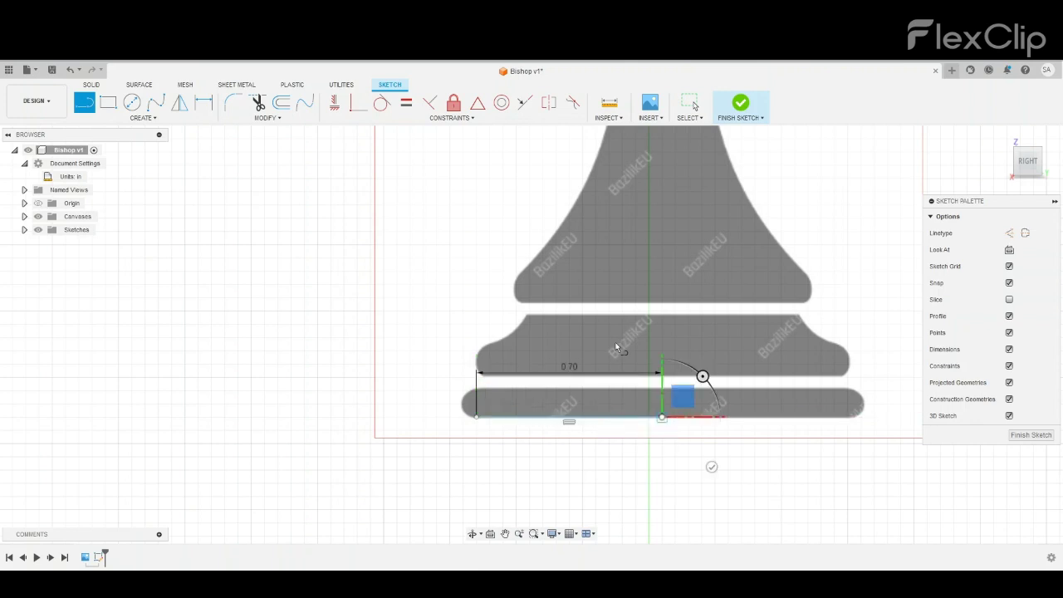
{"action": "middle_click_drag", "start_coordinate": [647, 238], "coordinate": [623, 465]}
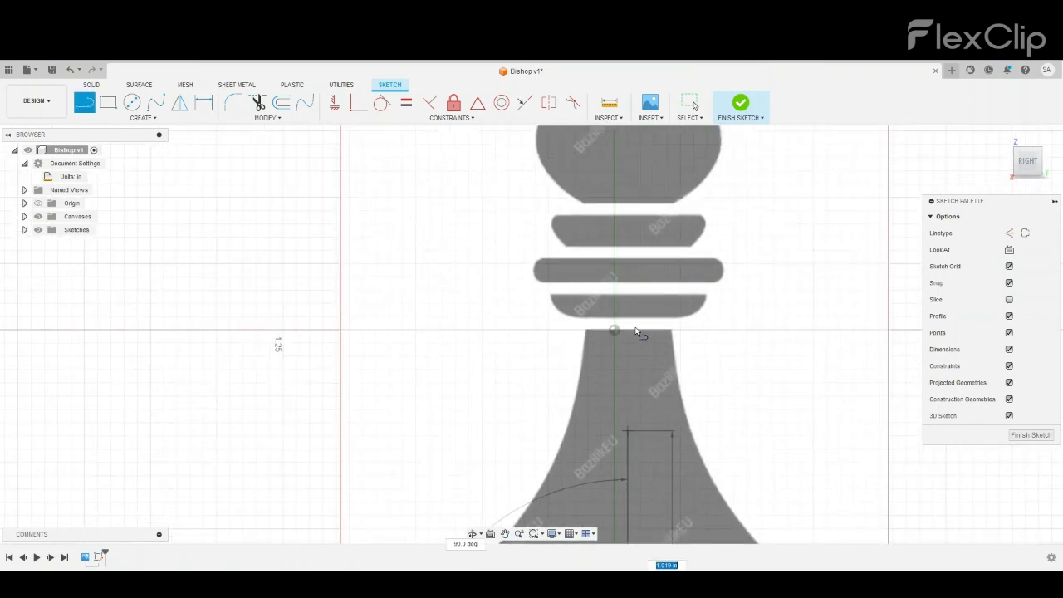
{"action": "scroll", "coordinate": [621, 190], "scroll_direction": "down", "scroll_amount": 4}
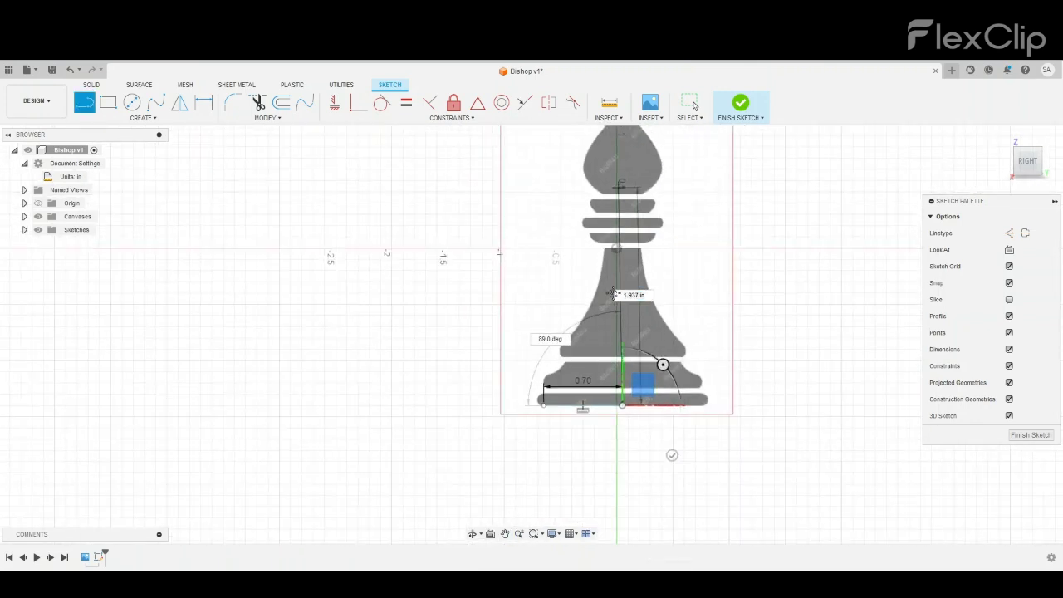
{"action": "middle_click_drag", "start_coordinate": [622, 189], "coordinate": [617, 295]}
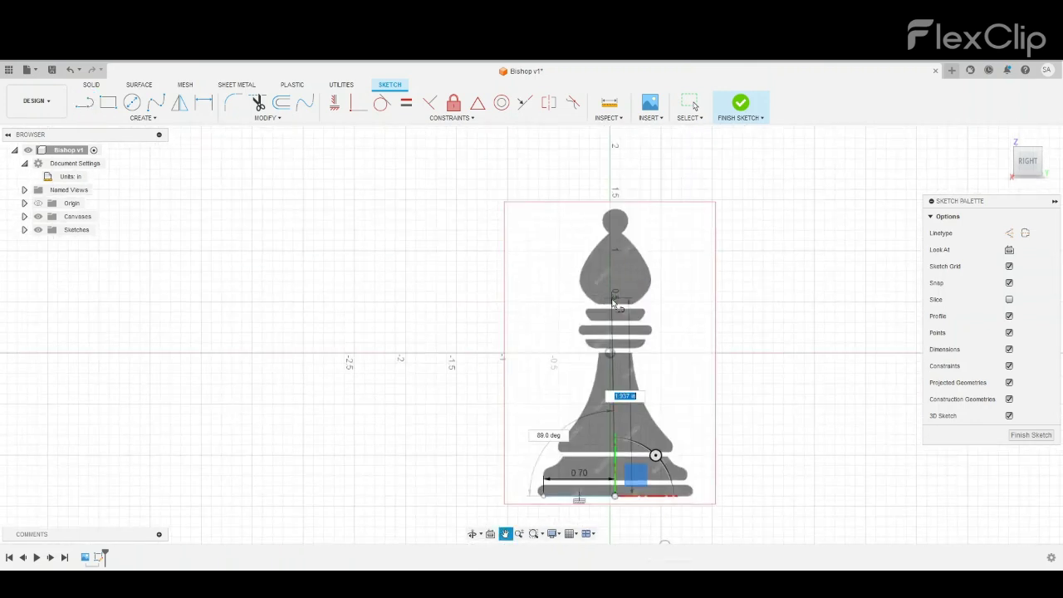
{"action": "left_click", "coordinate": [620, 206]}
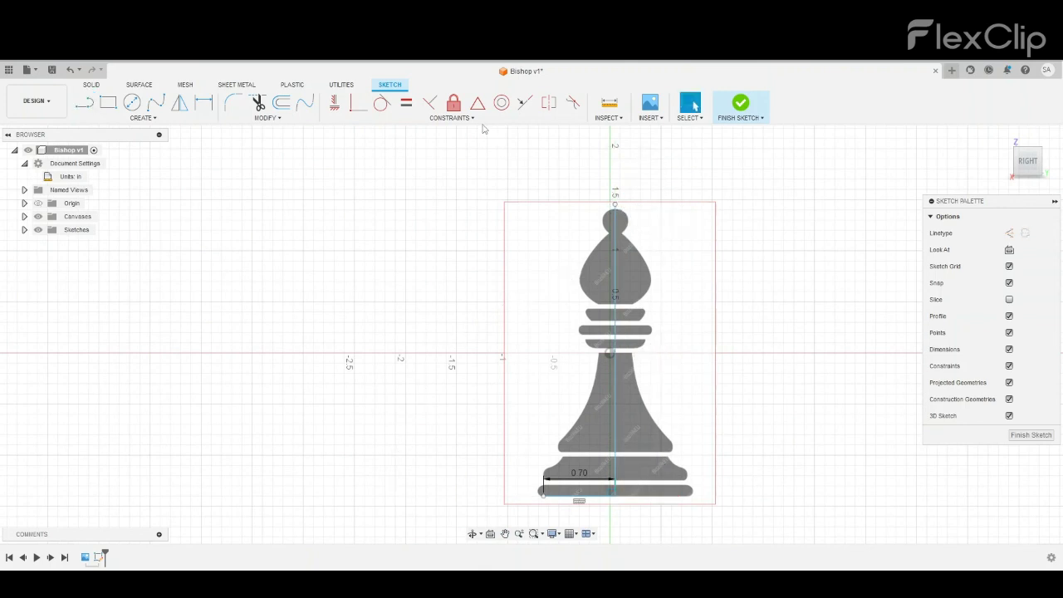
Constrain the centre line to be vertical.
{"action": "left_click", "coordinate": [333, 103]}
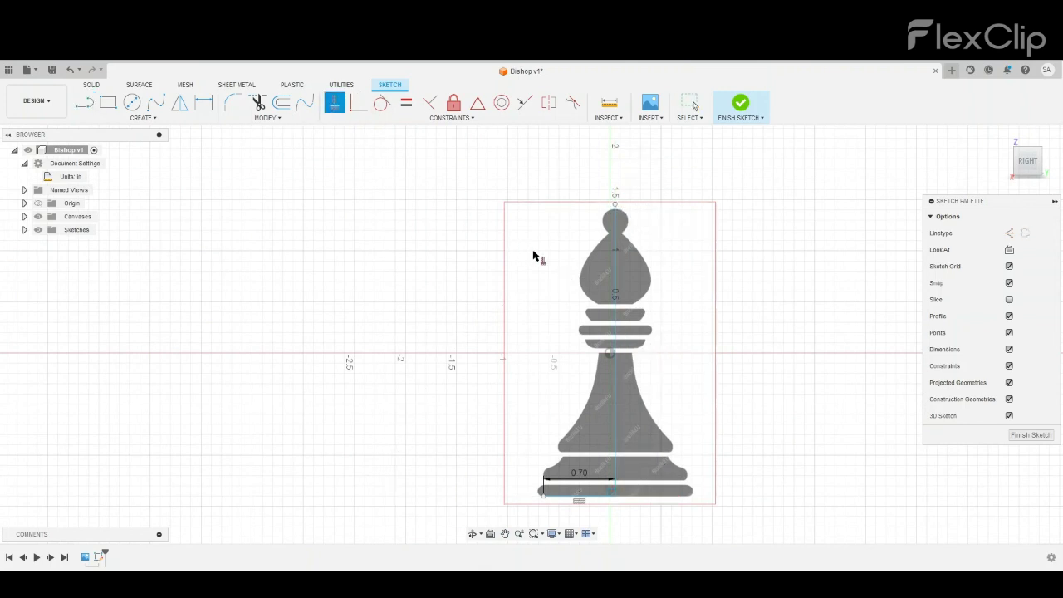
{"action": "scroll", "coordinate": [605, 324], "scroll_direction": "up", "scroll_amount": 2}
{"action": "left_click", "coordinate": [618, 329]}
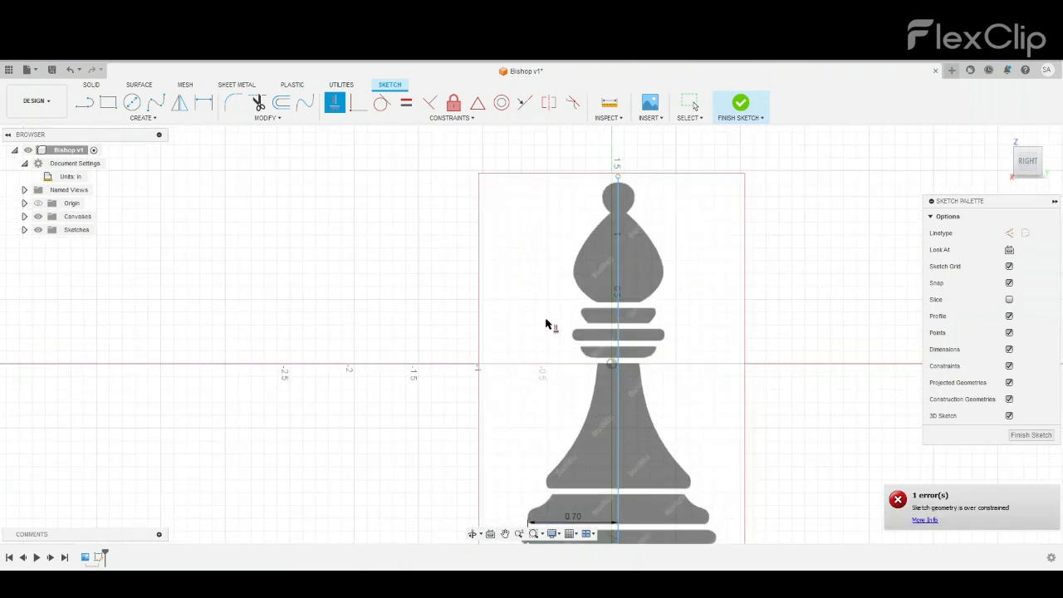
{"action": "key", "text": "Escape"}
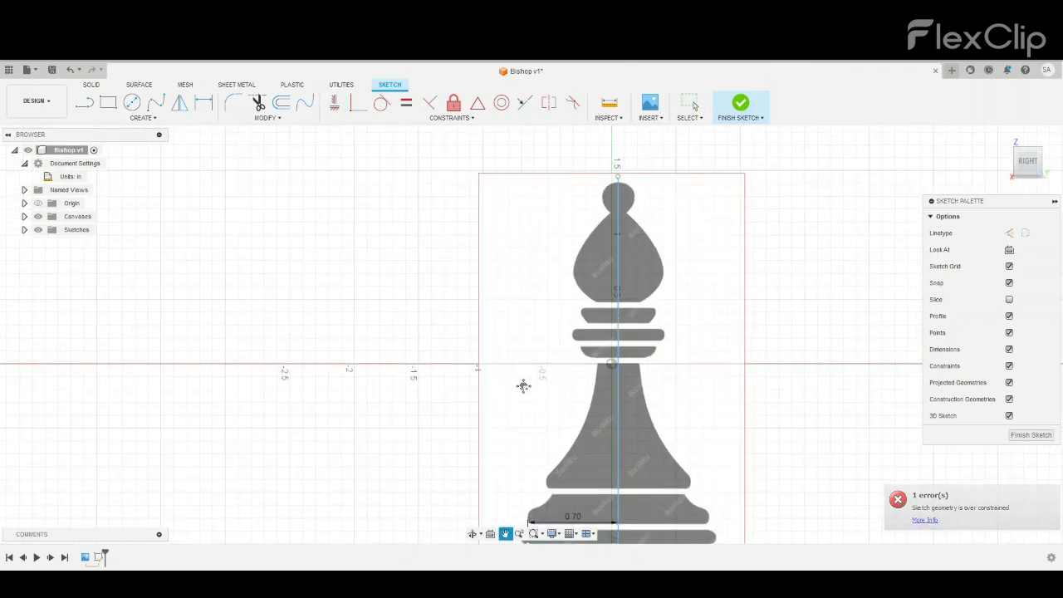
Trace the bottom band with 0.70 in straight edges and a tangent-arc rounded end.
{"action": "middle_click_drag", "start_coordinate": [522, 382], "coordinate": [511, 297]}
{"action": "scroll", "coordinate": [524, 457], "scroll_direction": "up", "scroll_amount": 6}
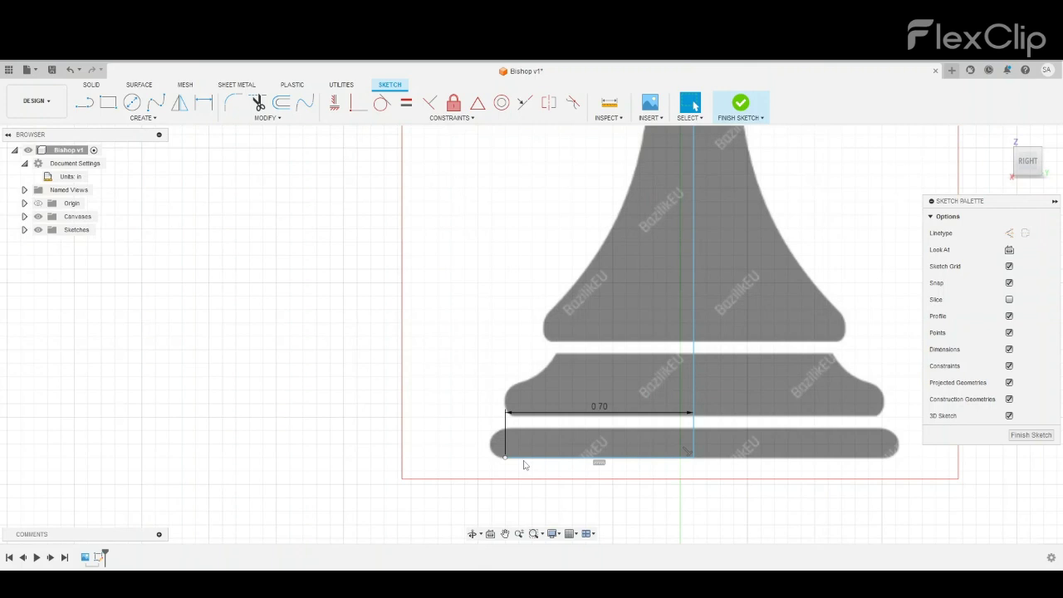
{"action": "left_click", "coordinate": [84, 102]}
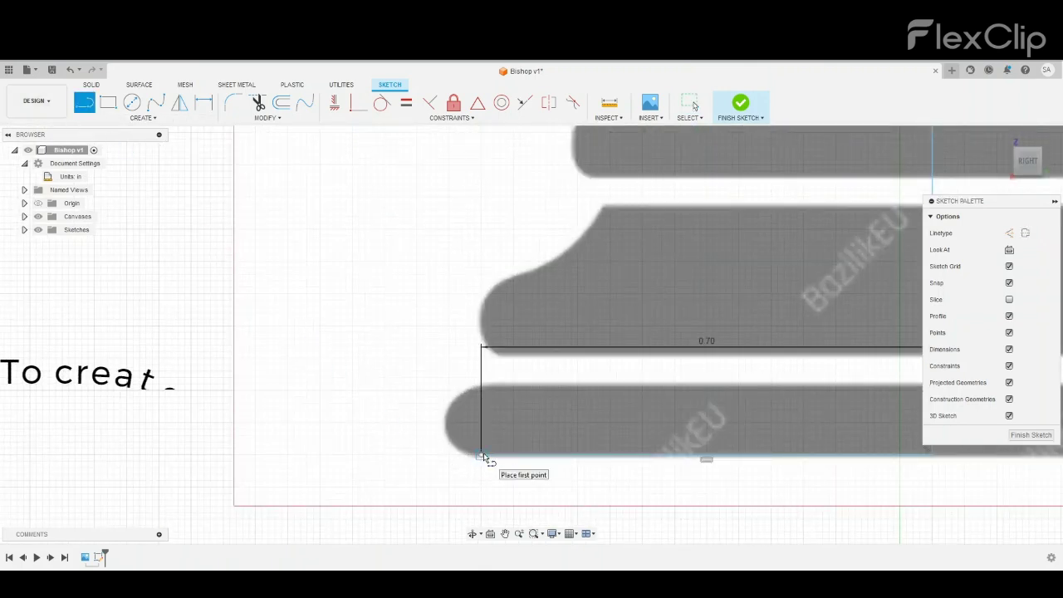
{"action": "mouse_move", "coordinate": [480, 454]}
{"action": "left_mouse_down"}
{"action": "mouse_move", "coordinate": [470, 392]}
{"action": "mouse_move", "coordinate": [484, 385]}
{"action": "left_mouse_up"}
{"action": "middle_click_drag", "start_coordinate": [818, 402], "coordinate": [431, 407]}
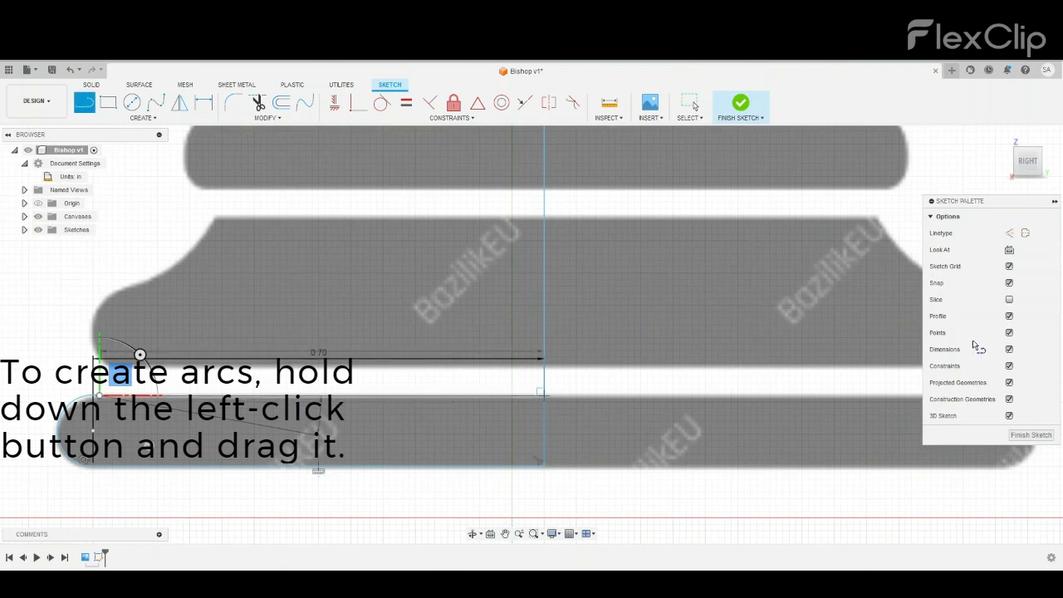
{"action": "left_click", "coordinate": [544, 395]}
{"action": "left_click_drag", "start_coordinate": [544, 394], "coordinate": [596, 388]}
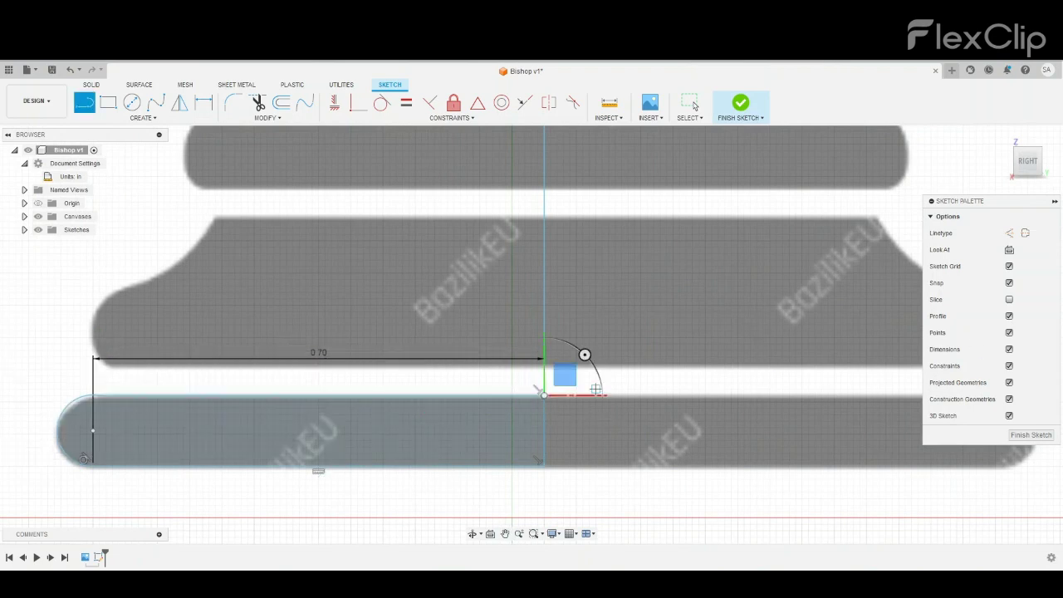
{"action": "left_click", "coordinate": [690, 103]}
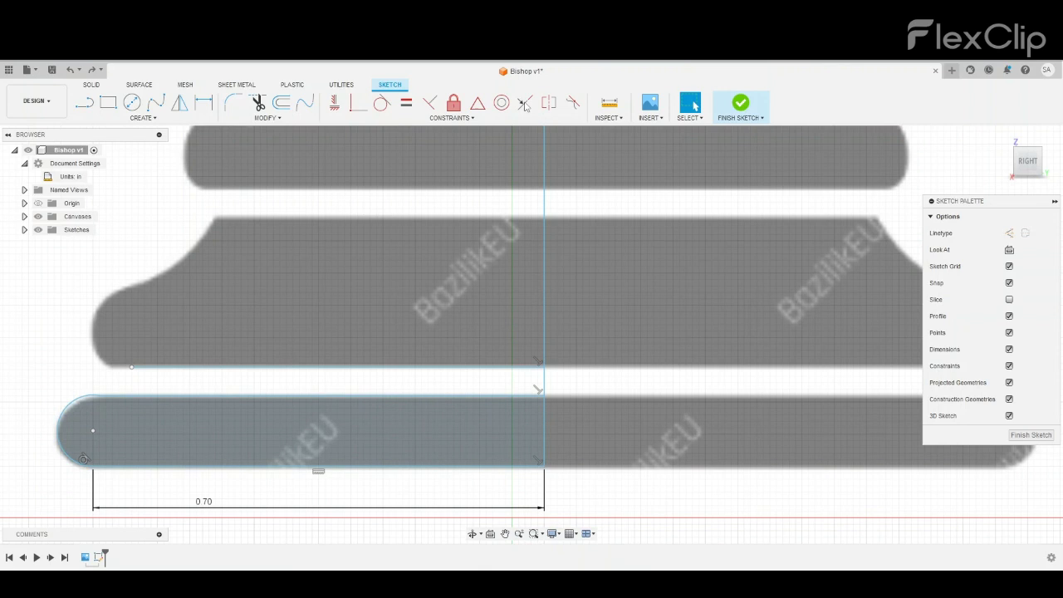
Make the bottom ring's top line tangent to its left arc.
{"action": "left_click", "coordinate": [381, 105]}
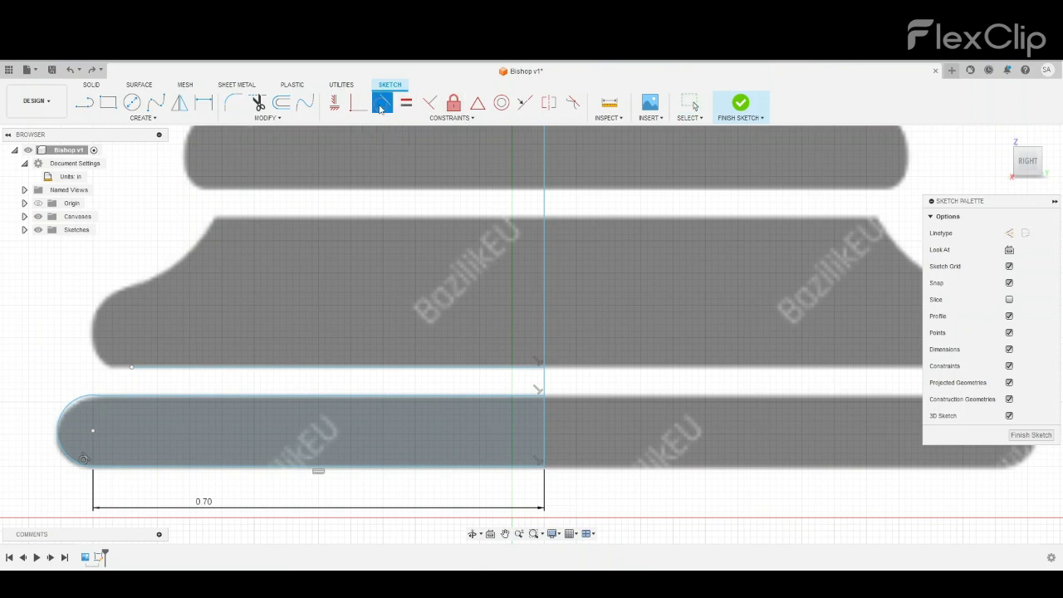
{"action": "left_click", "coordinate": [233, 396]}
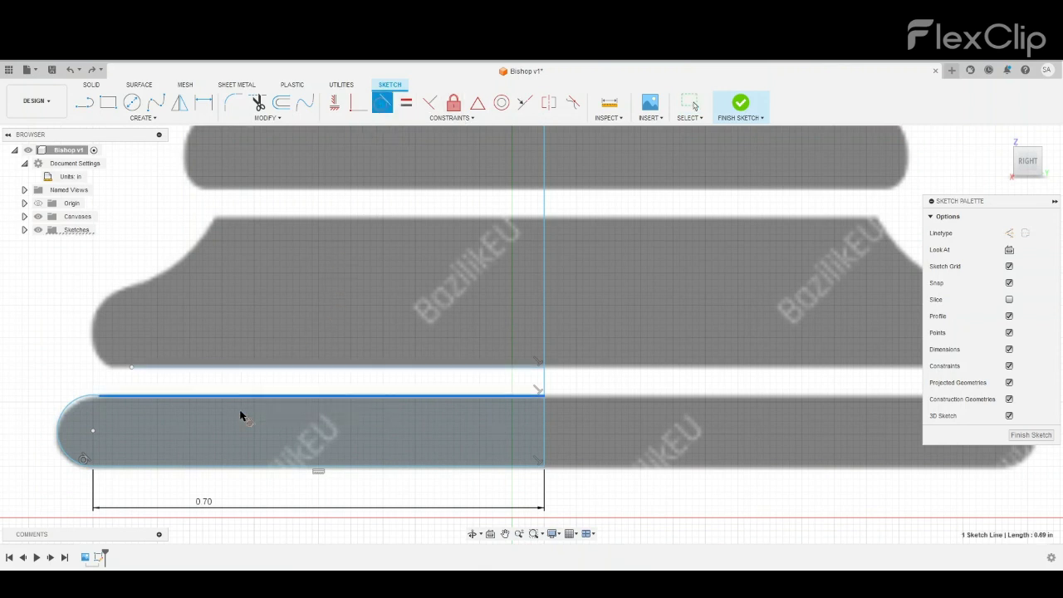
{"action": "left_click", "coordinate": [67, 415]}
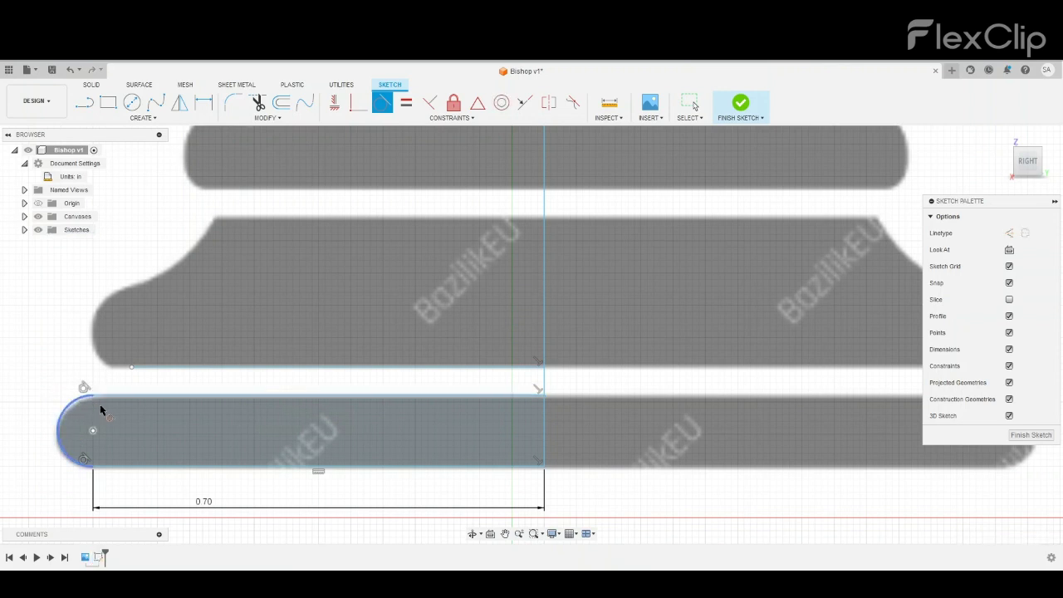
{"action": "scroll", "coordinate": [88, 430], "scroll_direction": "up", "scroll_amount": 4}
{"action": "scroll", "coordinate": [121, 347], "scroll_direction": "down", "scroll_amount": 4}
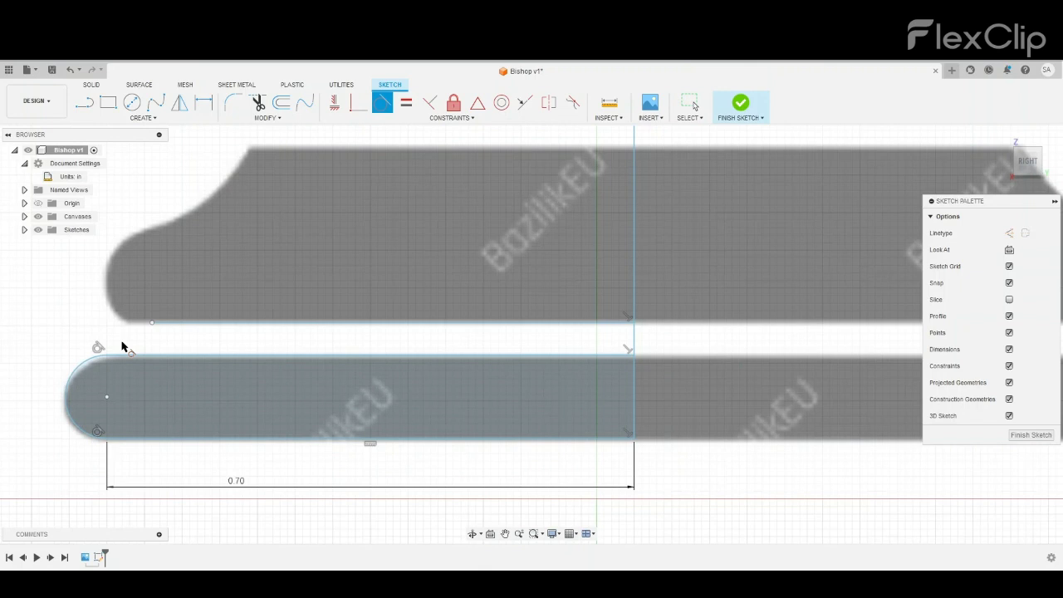
{"action": "scroll", "coordinate": [220, 174], "scroll_direction": "up", "scroll_amount": 3}
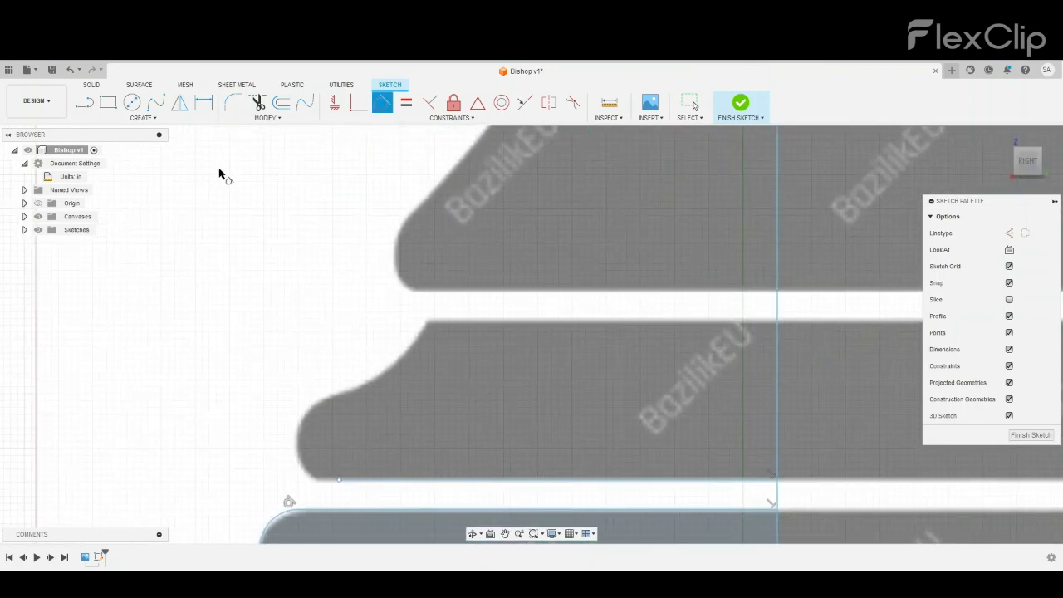
Draw a four-point fit-point spline along the base tier's curved flare.
{"action": "left_click", "coordinate": [151, 117]}
{"action": "left_click", "coordinate": [153, 115]}
{"action": "left_click", "coordinate": [155, 103]}
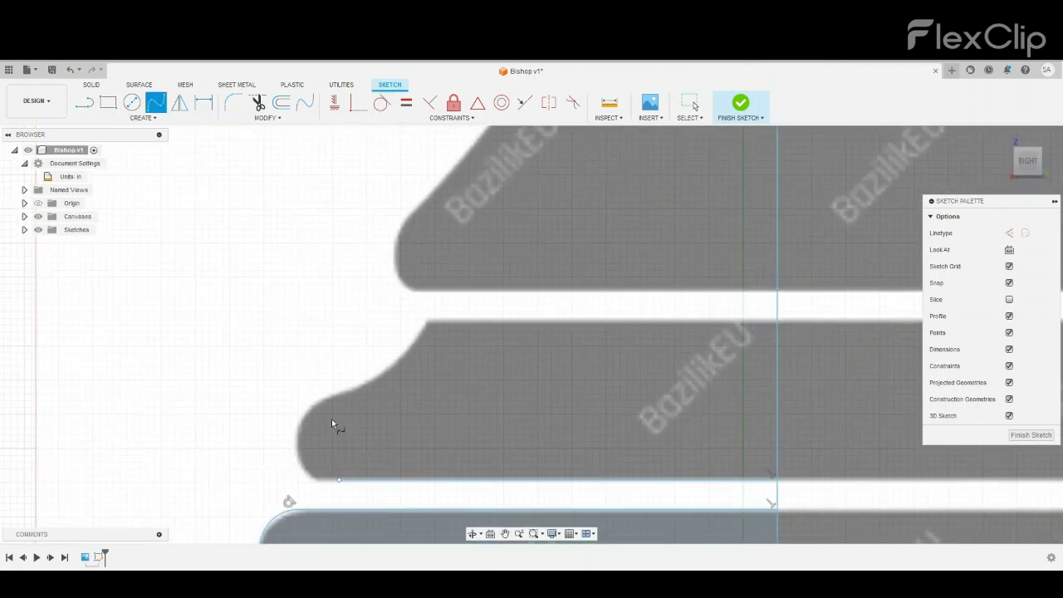
{"action": "left_click", "coordinate": [339, 479]}
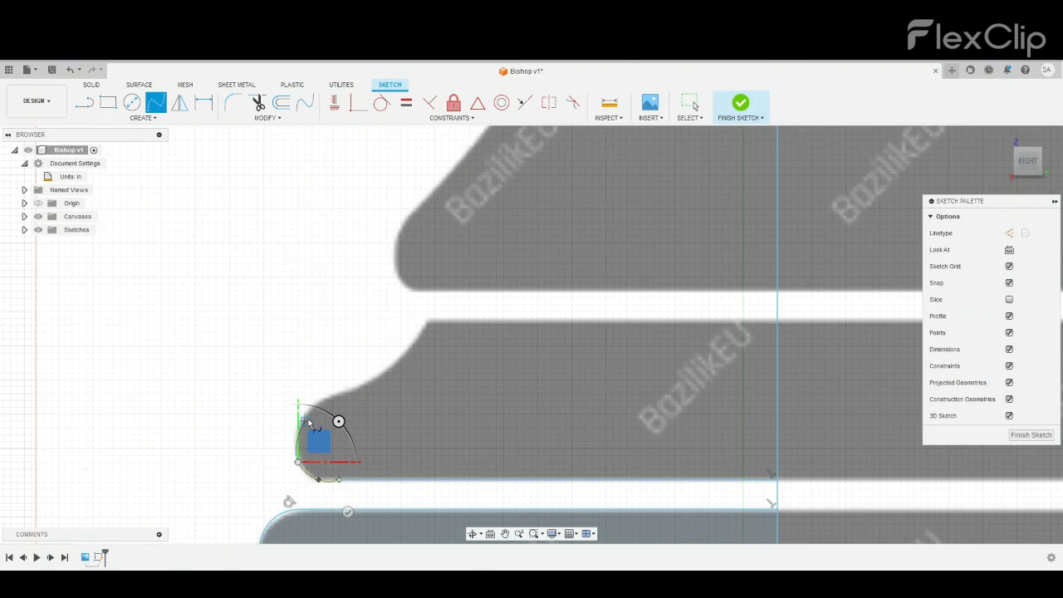
{"action": "left_click", "coordinate": [305, 413]}
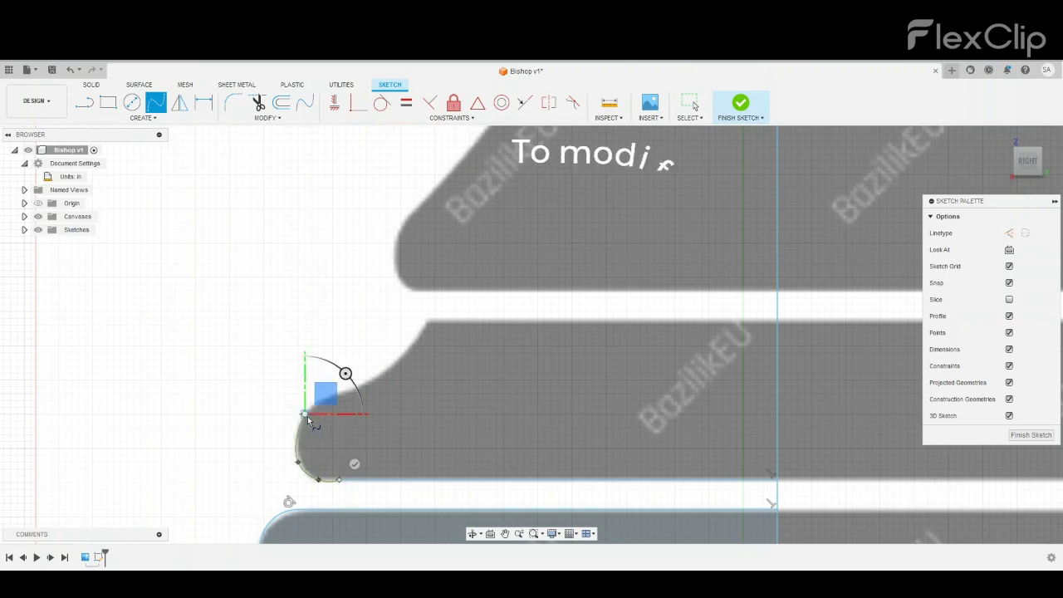
{"action": "left_click", "coordinate": [352, 393]}
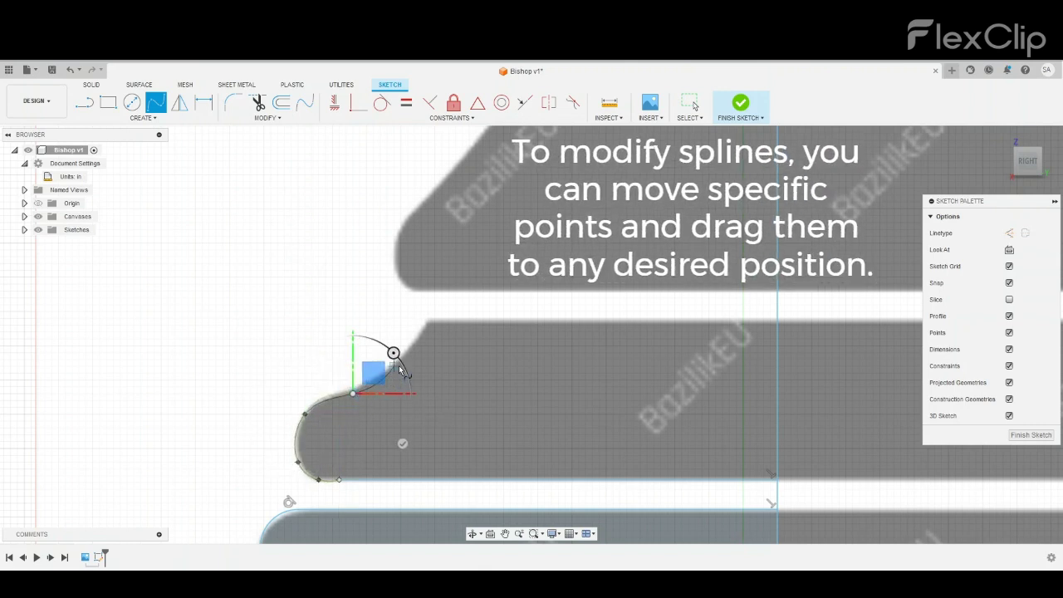
{"action": "left_click", "coordinate": [428, 319]}
{"action": "key", "text": "Escape"}
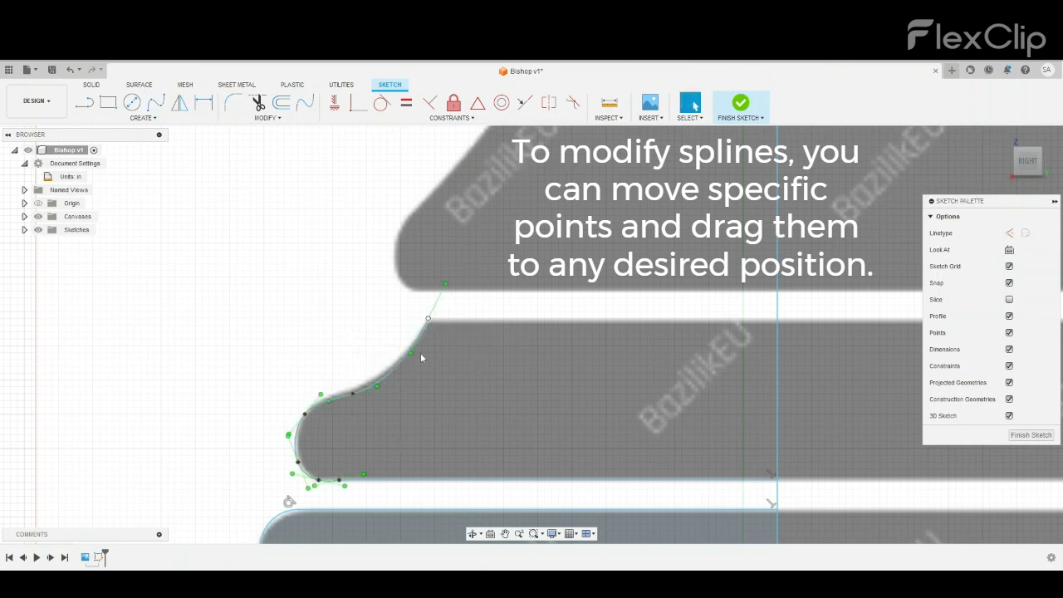
Adjust the spline's fit points to match the flare outline.
{"action": "left_click", "coordinate": [352, 396]}
{"action": "left_click", "coordinate": [358, 386]}
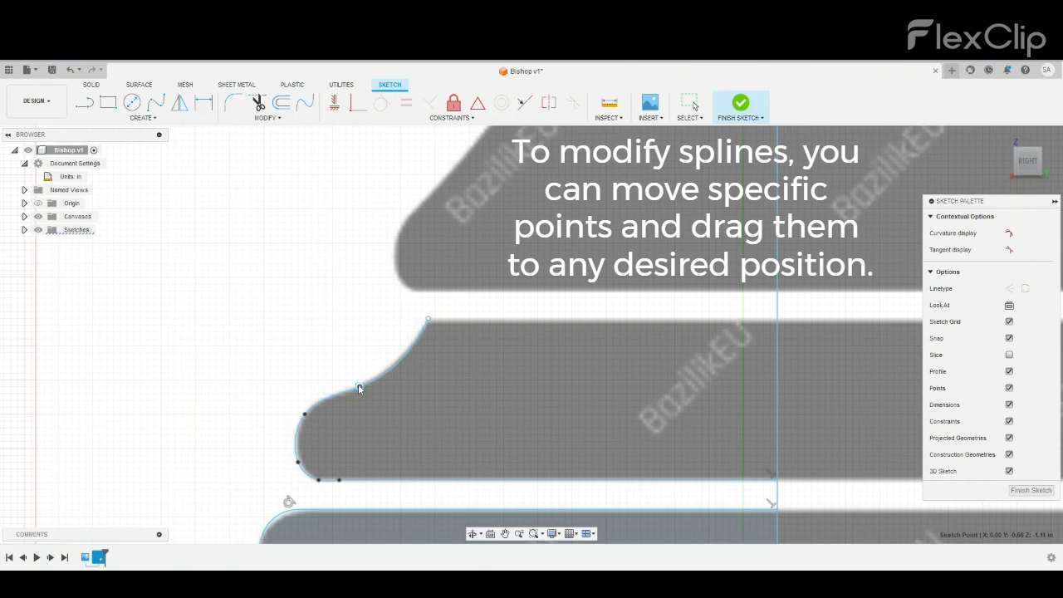
{"action": "left_click", "coordinate": [298, 463]}
{"action": "left_click", "coordinate": [693, 103]}
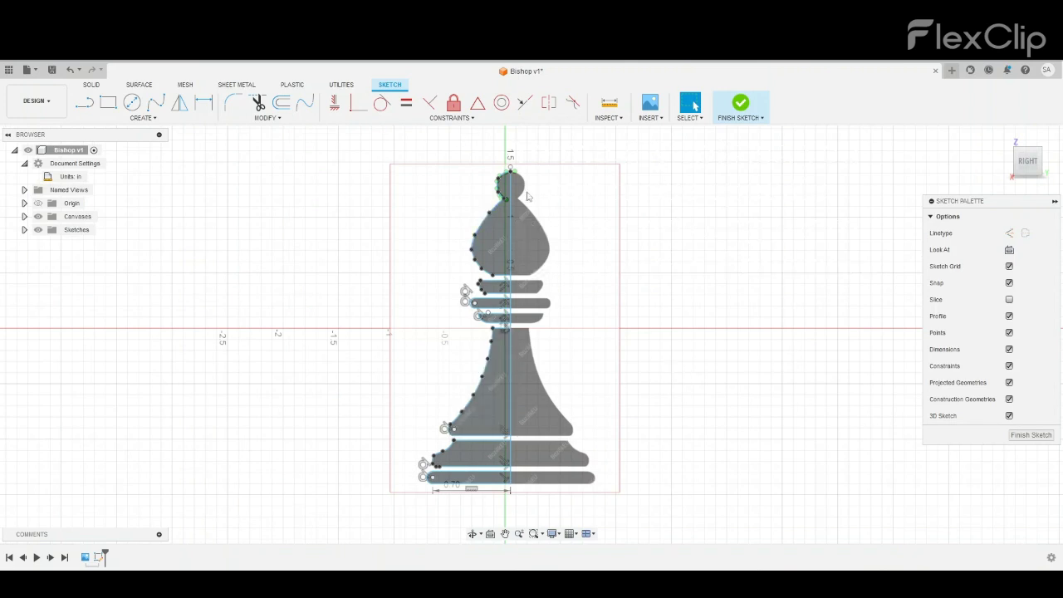
Finish the sketch and select all seven half-profiles for a revolve.
{"action": "left_click", "coordinate": [740, 104]}
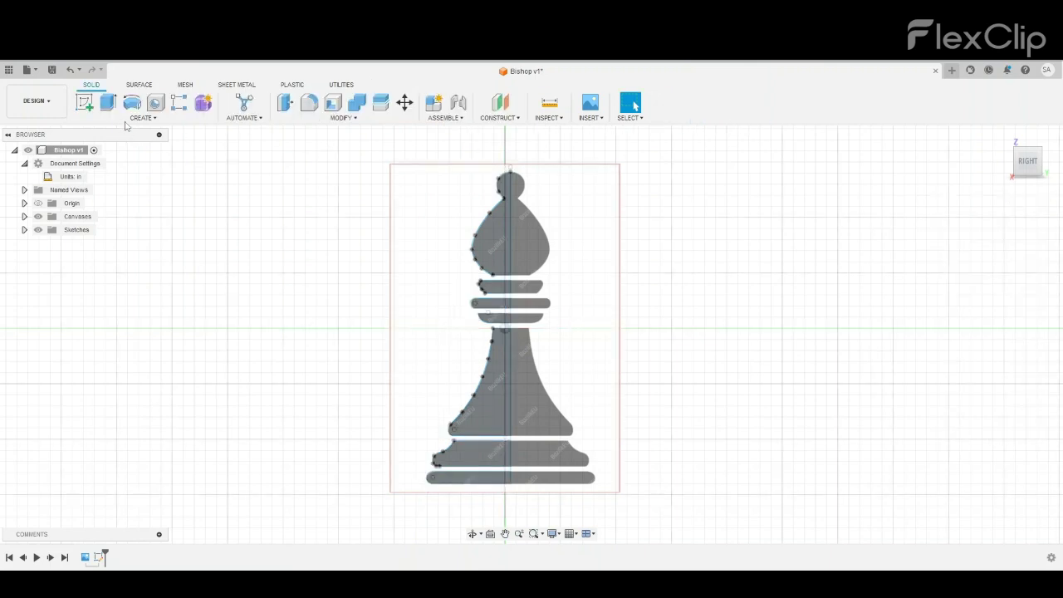
{"action": "left_click", "coordinate": [132, 103]}
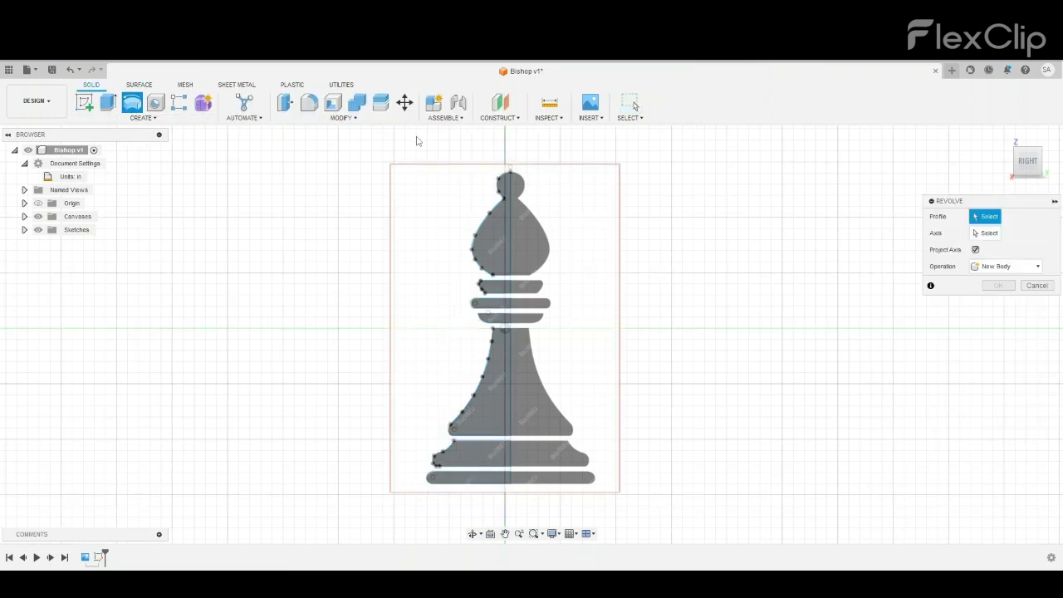
{"action": "left_click", "coordinate": [501, 184]}
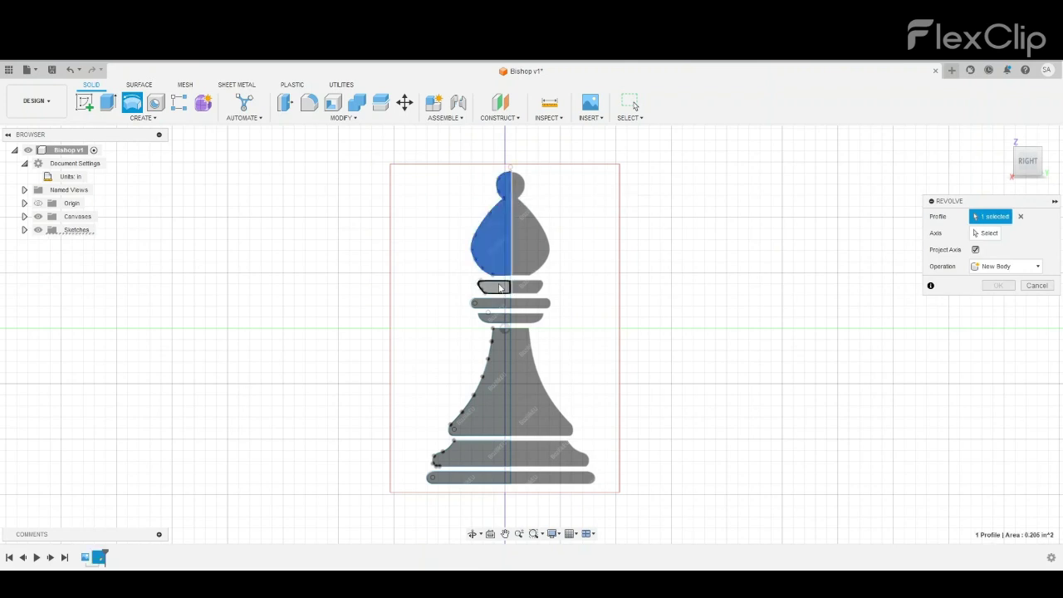
{"action": "left_click", "coordinate": [489, 241]}
{"action": "left_click", "coordinate": [491, 287]}
{"action": "left_click", "coordinate": [495, 305]}
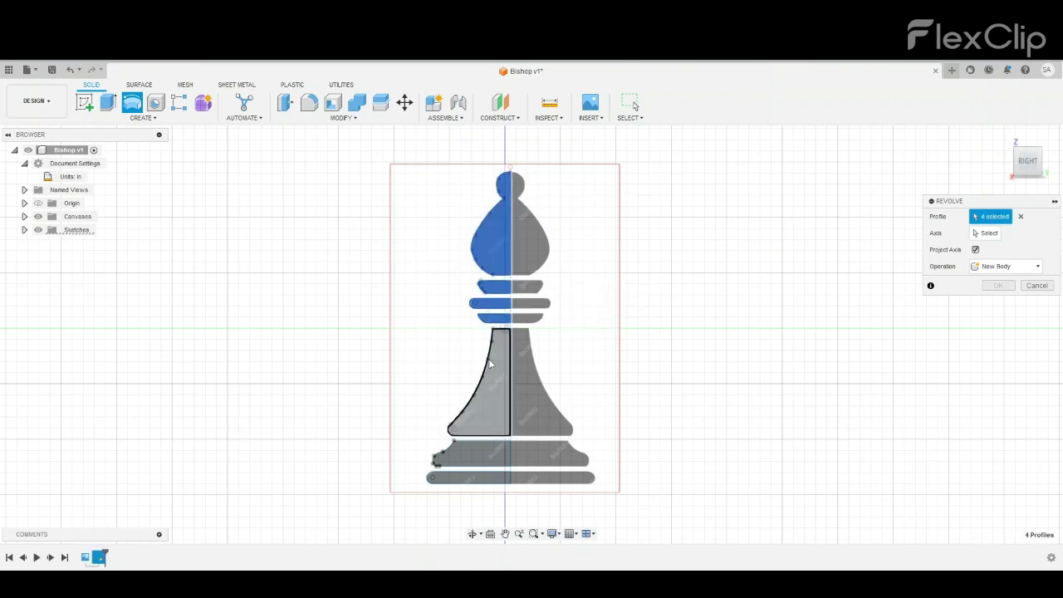
{"action": "left_click", "coordinate": [486, 426]}
{"action": "left_click", "coordinate": [486, 454]}
{"action": "left_click", "coordinate": [490, 478]}
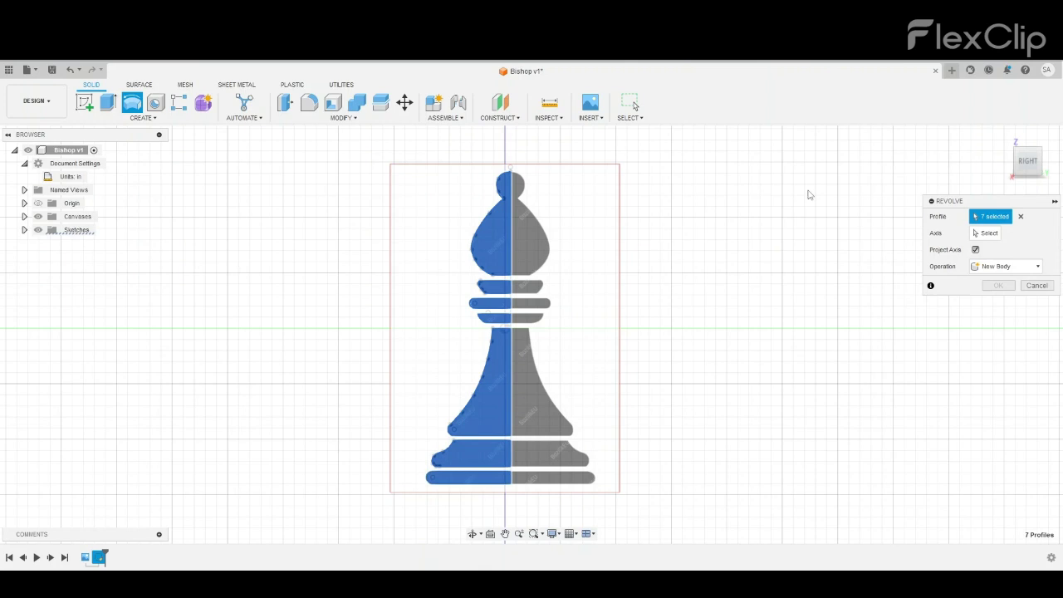
Revolve the profiles 360° around the vertical centre line.
{"action": "left_click", "coordinate": [985, 233]}
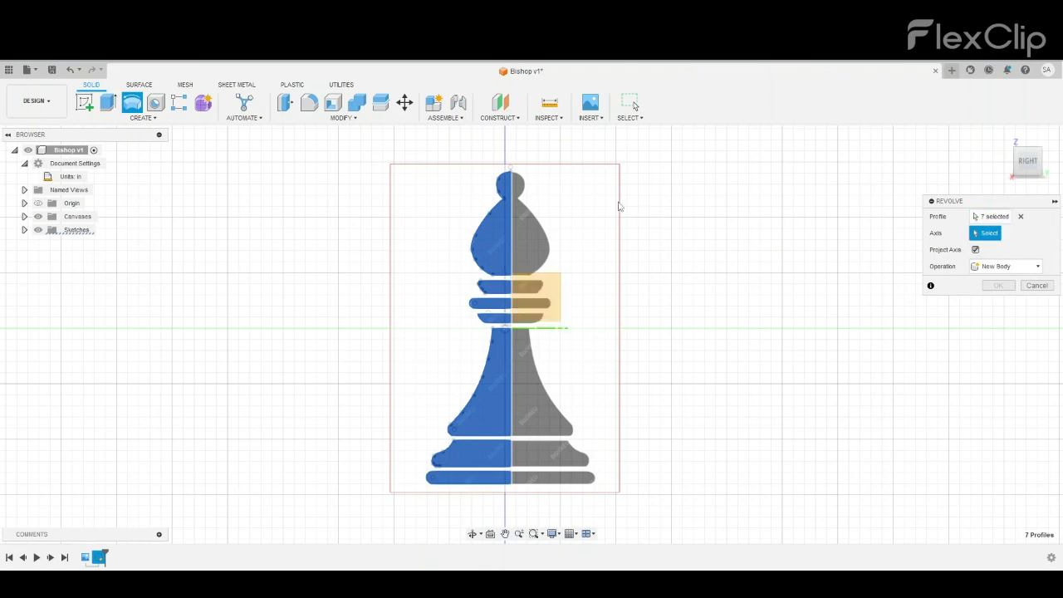
{"action": "left_click", "coordinate": [510, 184]}
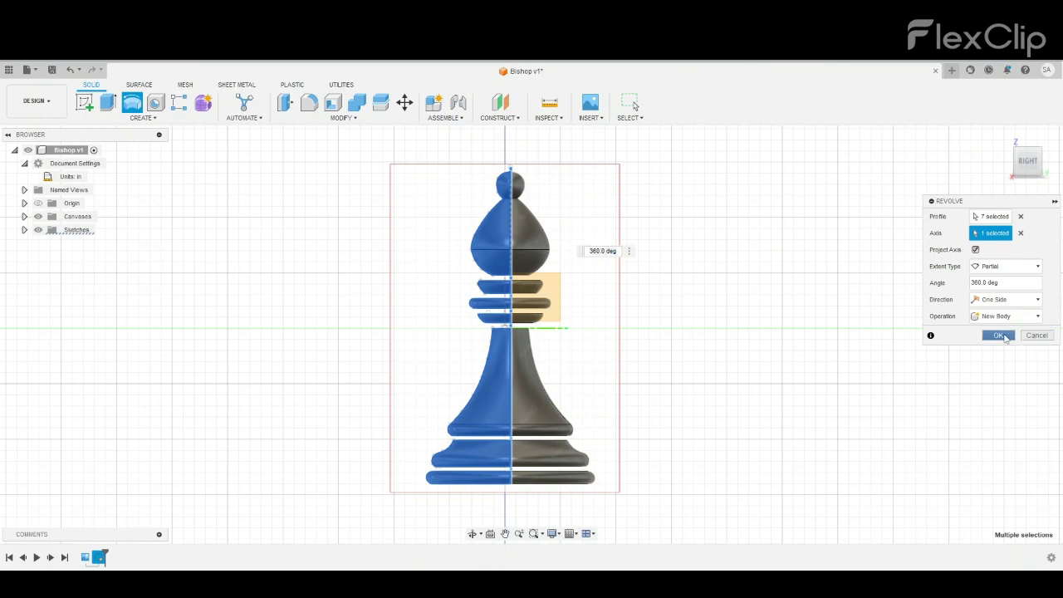
{"action": "left_click", "coordinate": [1000, 335]}
Hide the canvas image and zoom in on the gaps between head and collar rings.
{"action": "left_click", "coordinate": [1002, 137]}
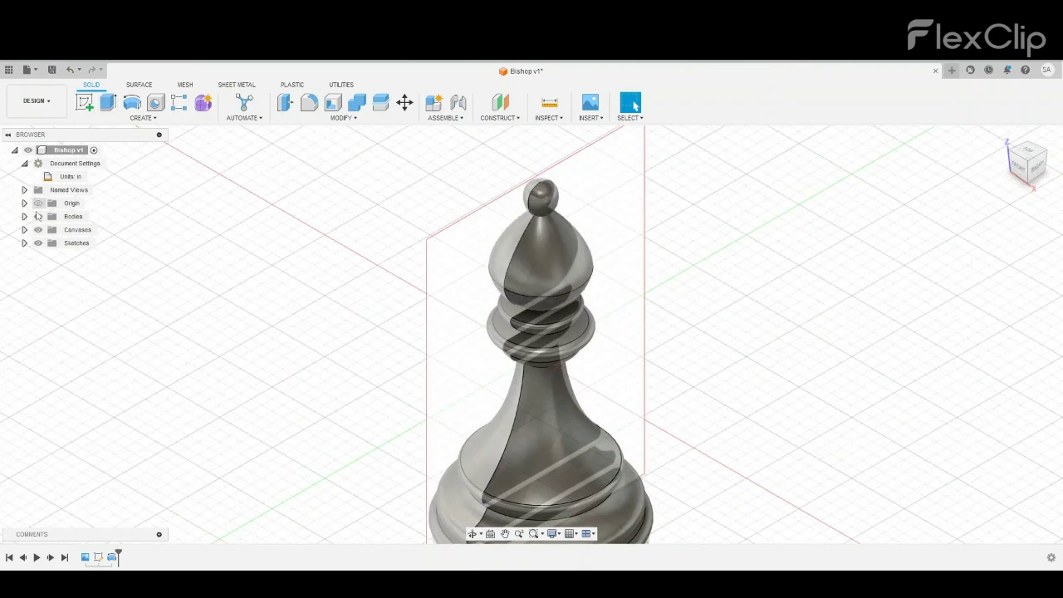
{"action": "left_click", "coordinate": [38, 231]}
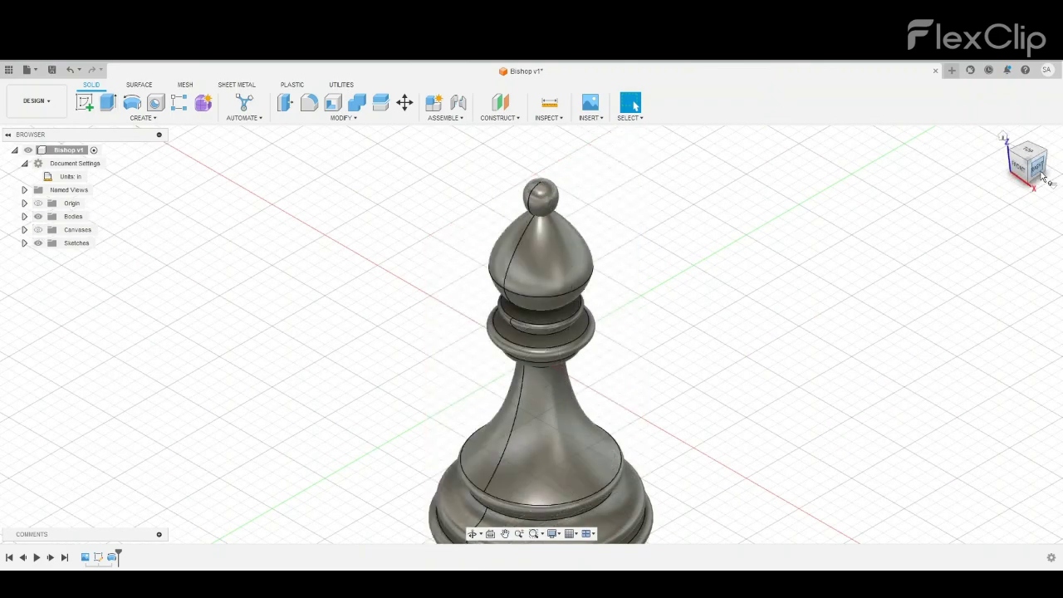
{"action": "mouse_move", "coordinate": [532, 332]}
{"action": "middle_mouse_down", "text": "shift"}
{"action": "mouse_move", "coordinate": [557, 249]}
{"action": "mouse_move", "coordinate": [747, 166]}
{"action": "middle_mouse_up", "text": "shift"}
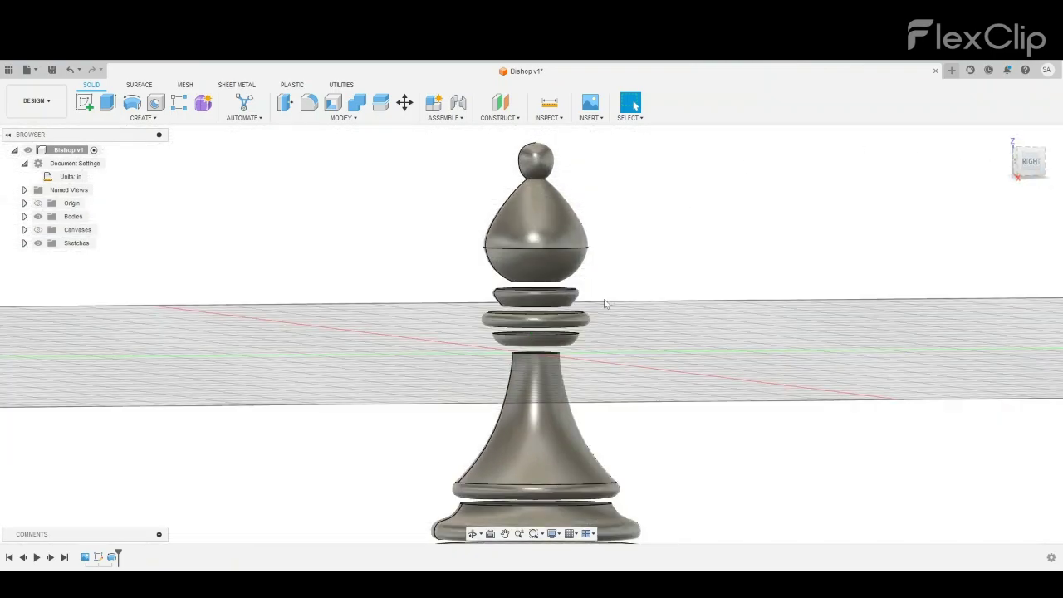
{"action": "scroll", "coordinate": [605, 304], "scroll_direction": "up", "scroll_amount": 10}
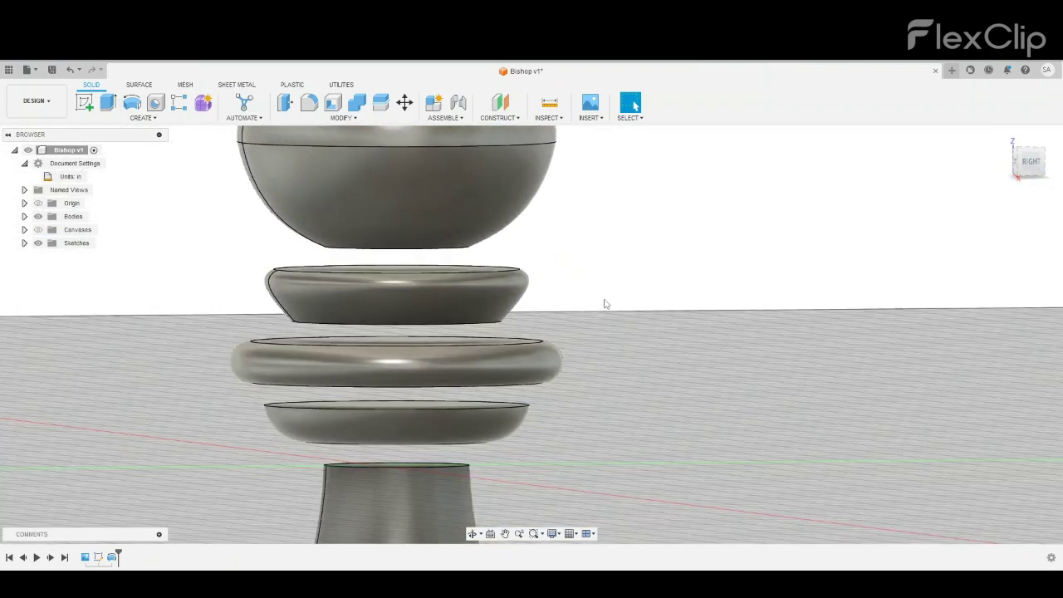
{"action": "middle_click_drag", "start_coordinate": [748, 359], "coordinate": [918, 435]}
{"action": "left_click", "coordinate": [631, 103]}
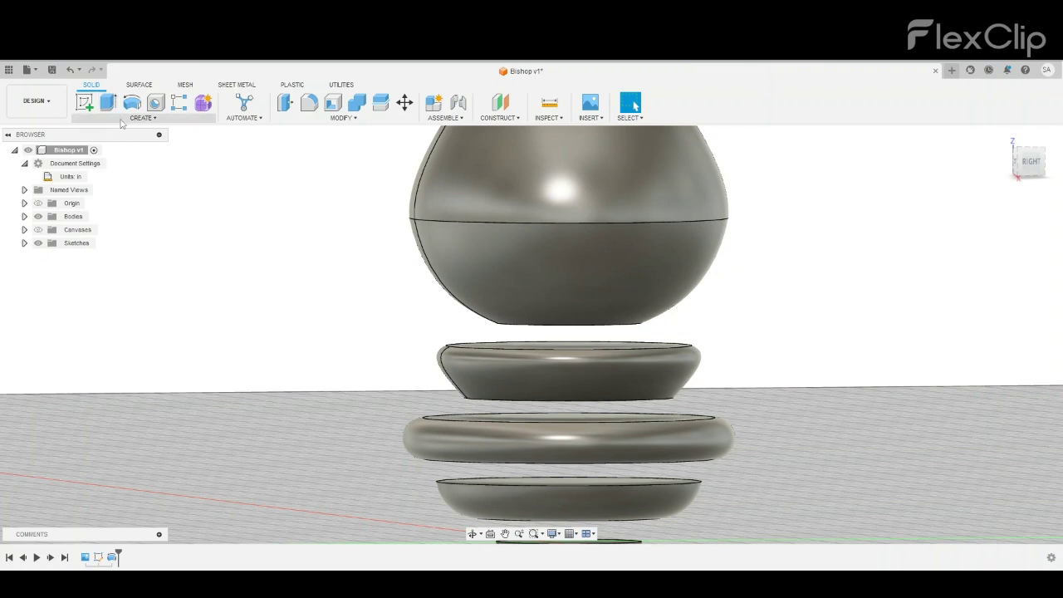
Loft from the top ring's upper face to the head's bottom face, joined.
{"action": "left_click", "coordinate": [141, 117]}
{"action": "left_click", "coordinate": [120, 209]}
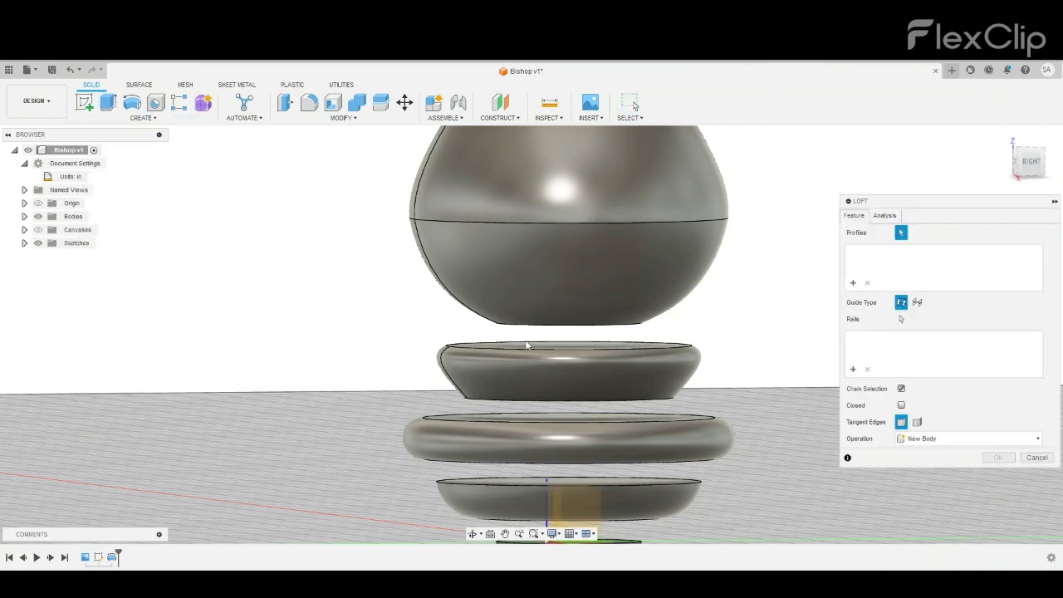
{"action": "left_click", "coordinate": [531, 334]}
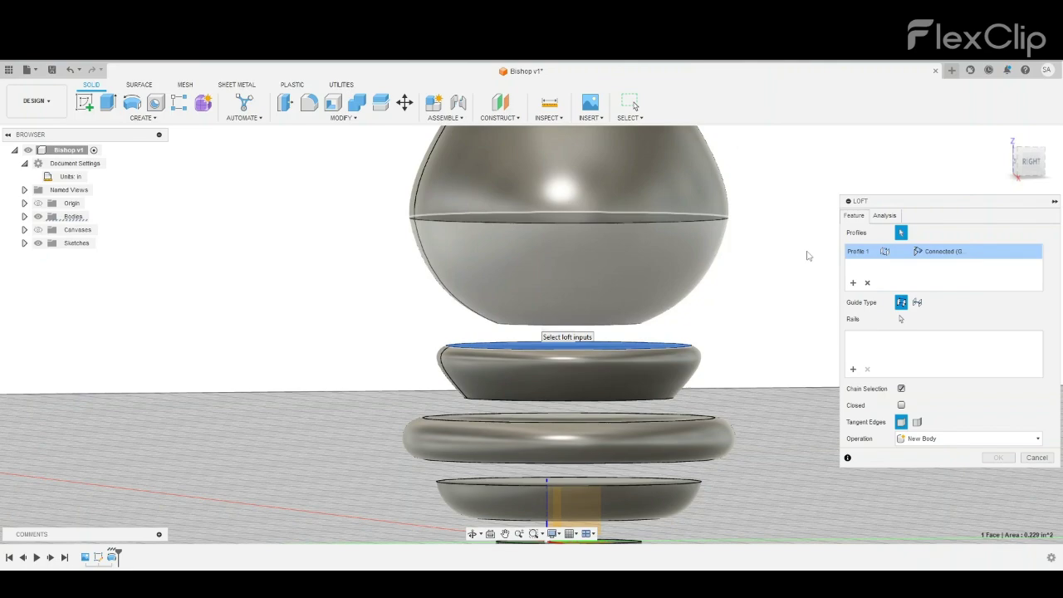
{"action": "left_click", "coordinate": [1015, 152]}
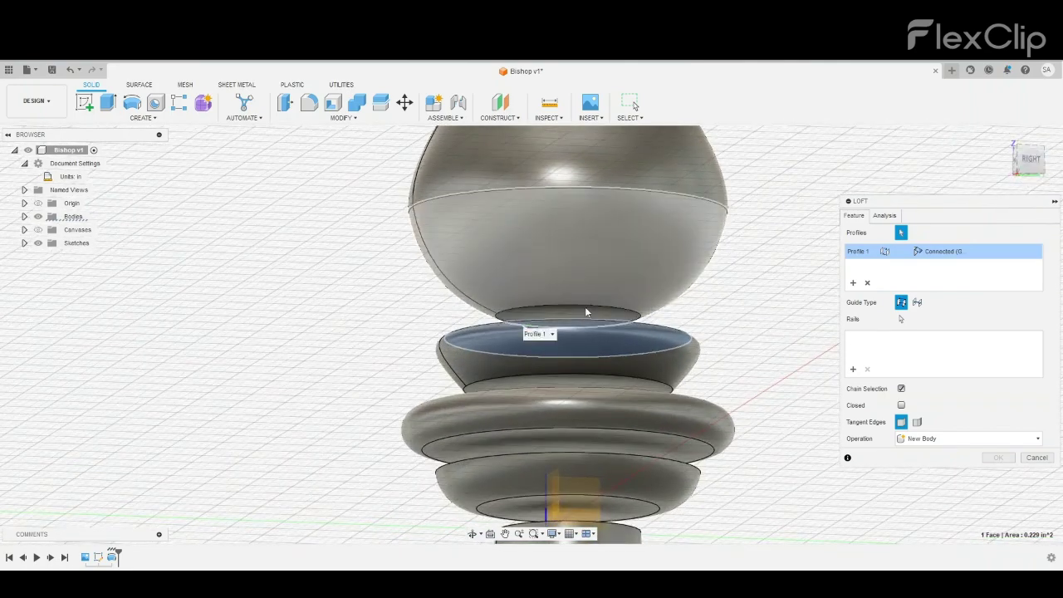
{"action": "left_click", "coordinate": [578, 309]}
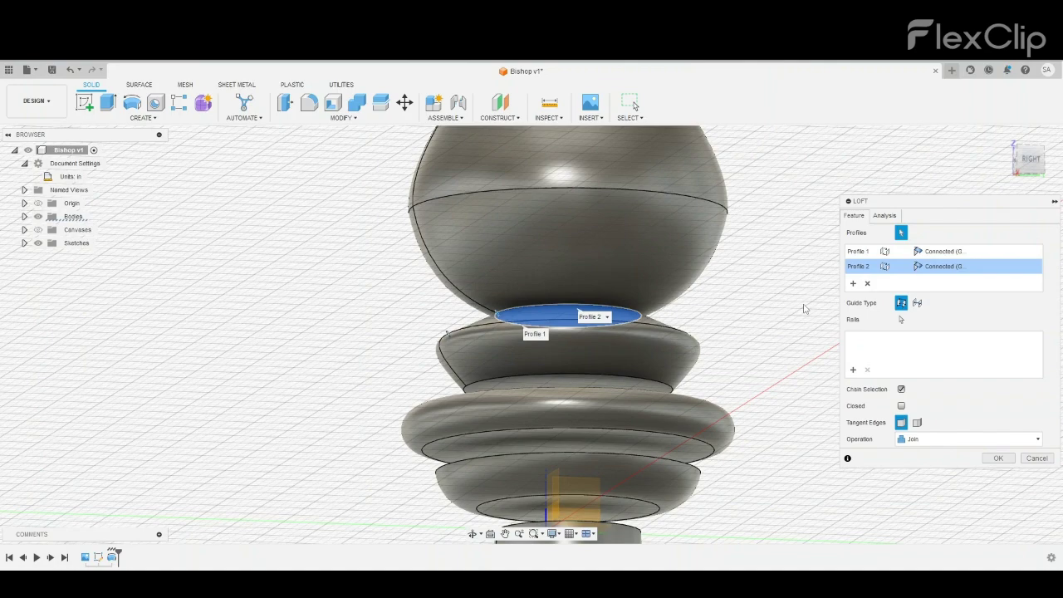
{"action": "left_click", "coordinate": [999, 458]}
{"action": "left_click", "coordinate": [1028, 160]}
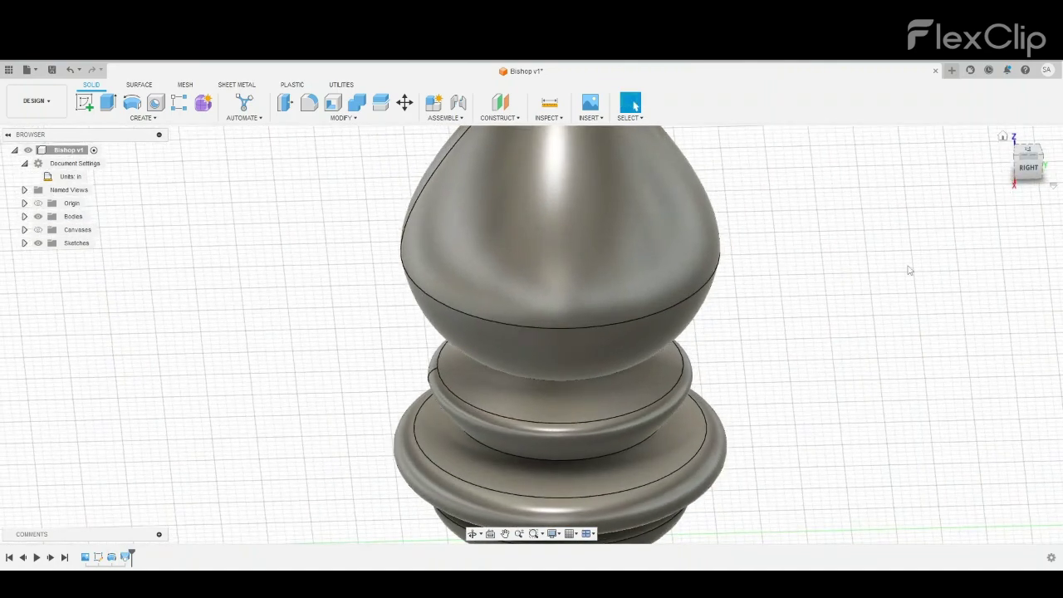
Repeat the loft to join the next ring's top face to the ring above.
{"action": "right_click", "coordinate": [853, 336]}
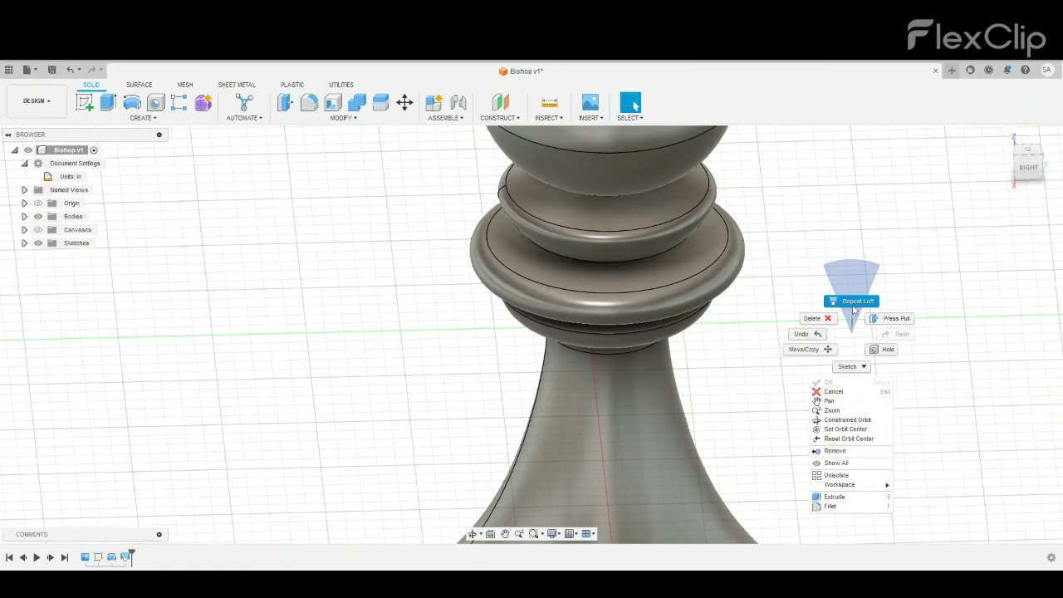
{"action": "left_click", "coordinate": [854, 304]}
{"action": "left_click", "coordinate": [689, 265]}
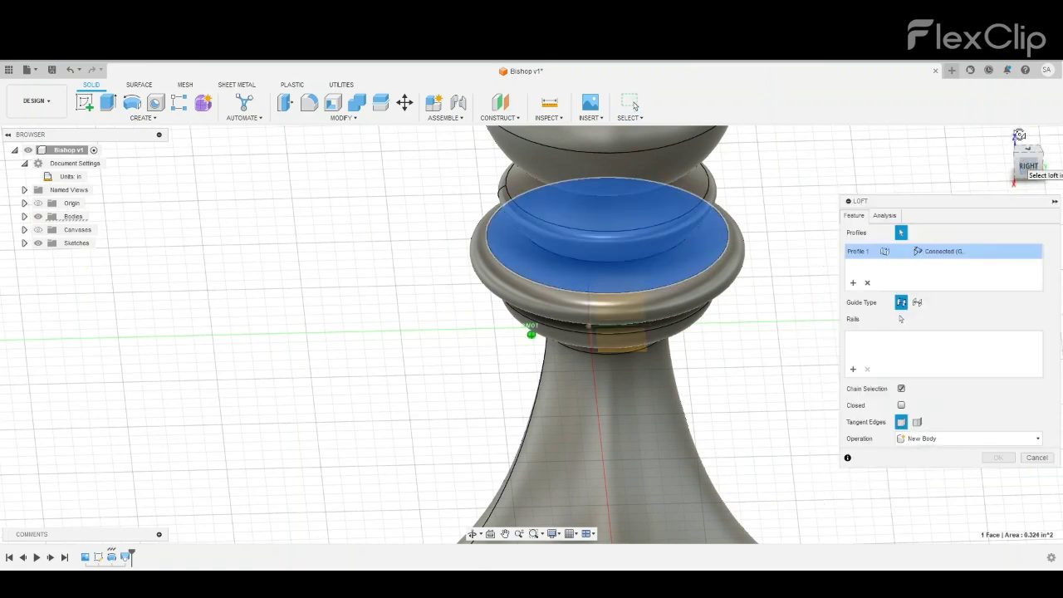
{"action": "left_click", "coordinate": [1027, 165]}
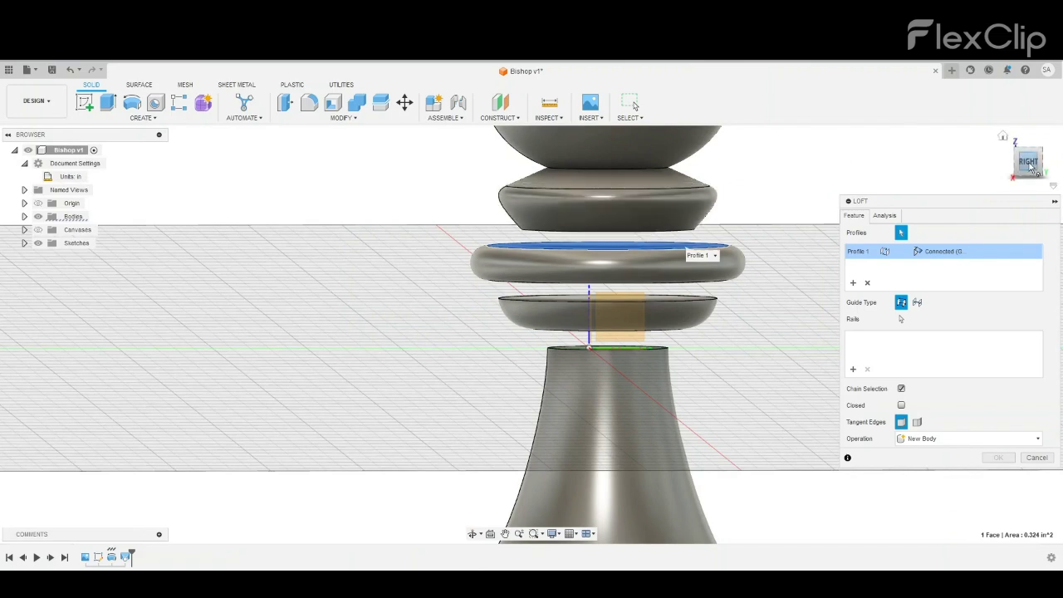
{"action": "left_click_drag", "start_coordinate": [1029, 166], "coordinate": [1030, 176]}
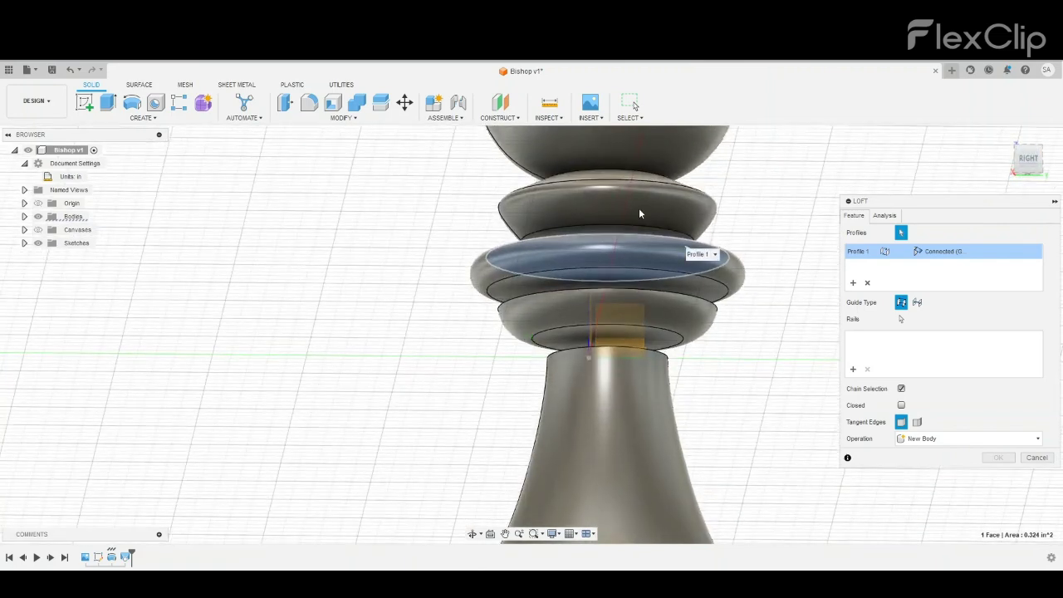
{"action": "left_click", "coordinate": [569, 234]}
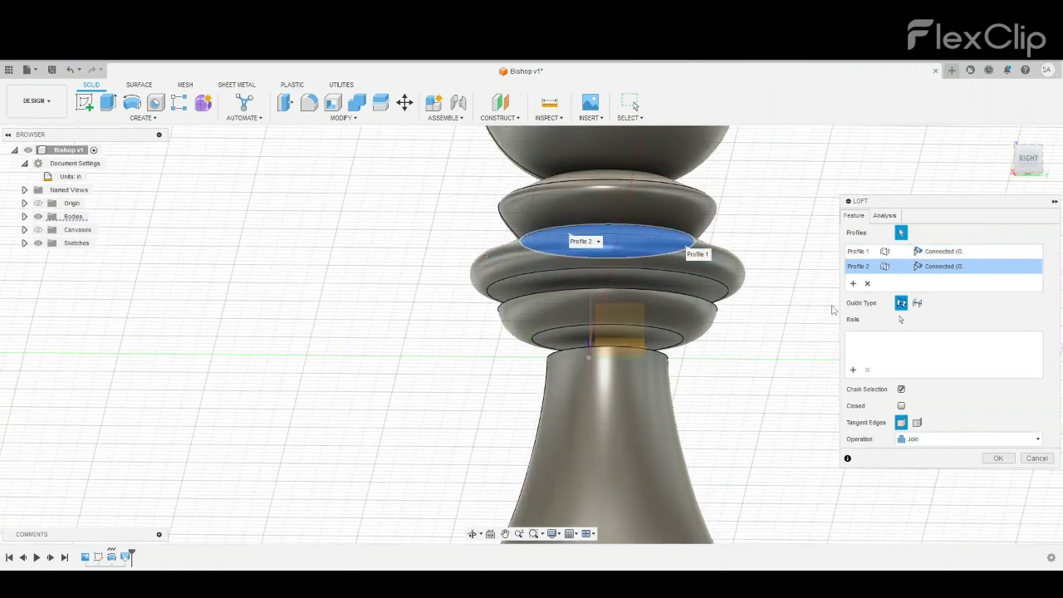
{"action": "left_click", "coordinate": [988, 457]}
Loft-join the next pair of facing collar ring faces.
{"action": "right_click", "coordinate": [822, 328]}
{"action": "left_click", "coordinate": [822, 291]}
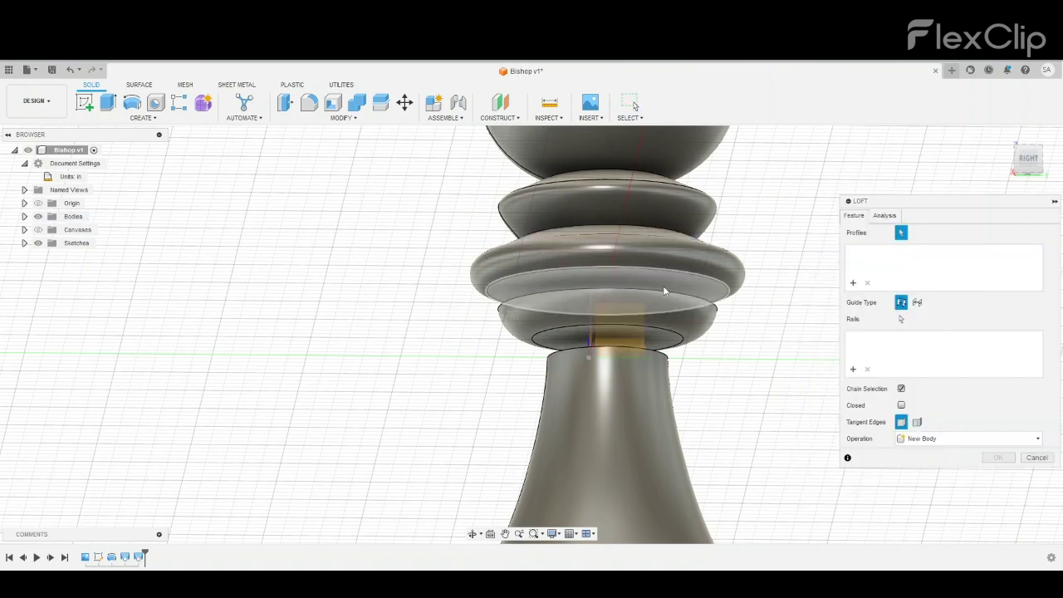
{"action": "left_click", "coordinate": [665, 291]}
{"action": "left_click", "coordinate": [666, 304]}
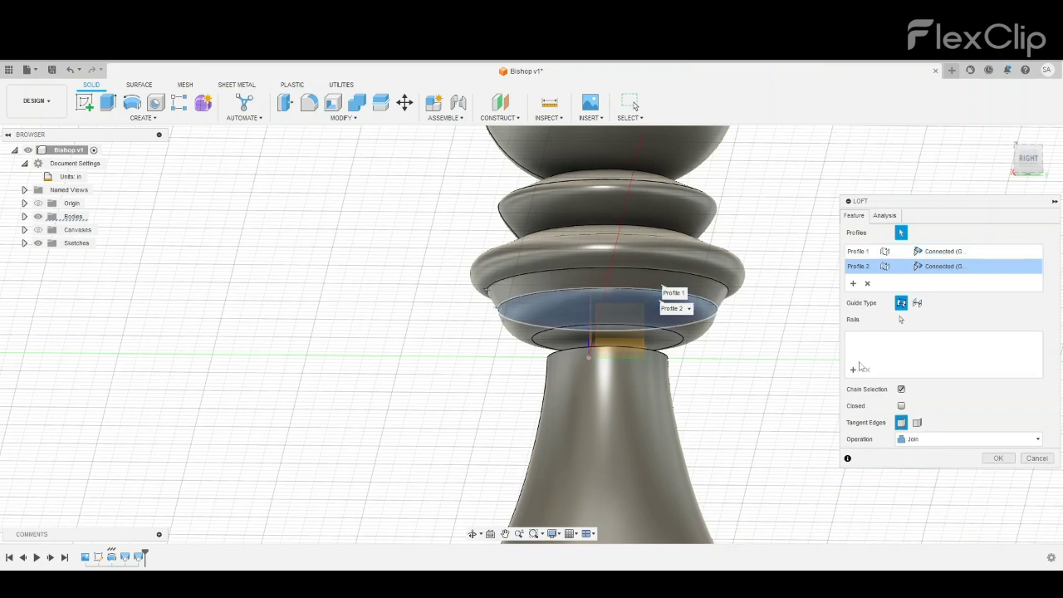
{"action": "left_click", "coordinate": [993, 458]}
Loft-join the lowest ring's bottom face down onto the top of the stem.
{"action": "right_click", "coordinate": [816, 361]}
{"action": "left_click", "coordinate": [816, 326]}
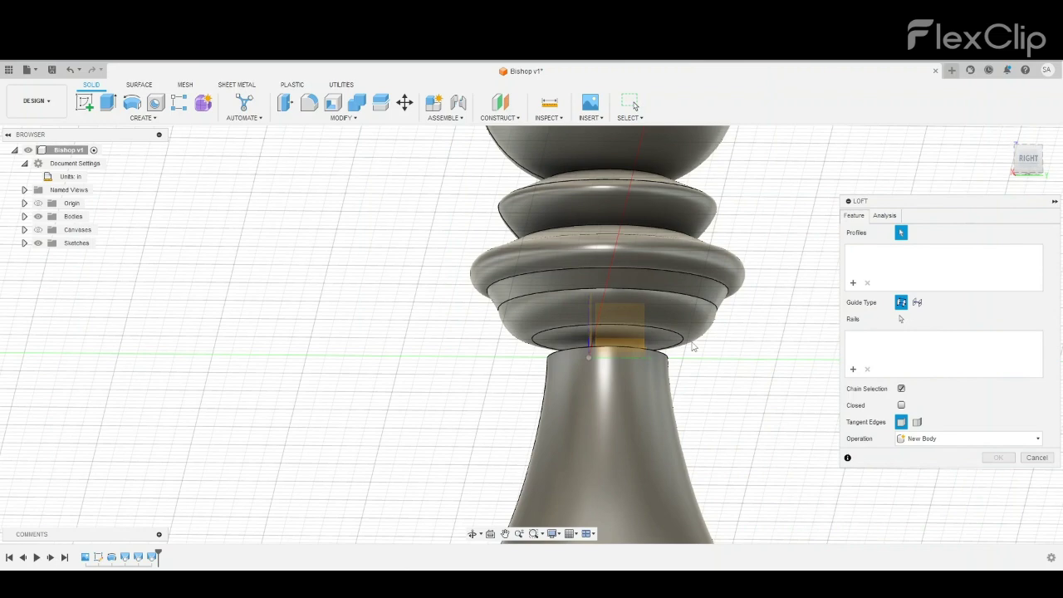
{"action": "left_click", "coordinate": [649, 347]}
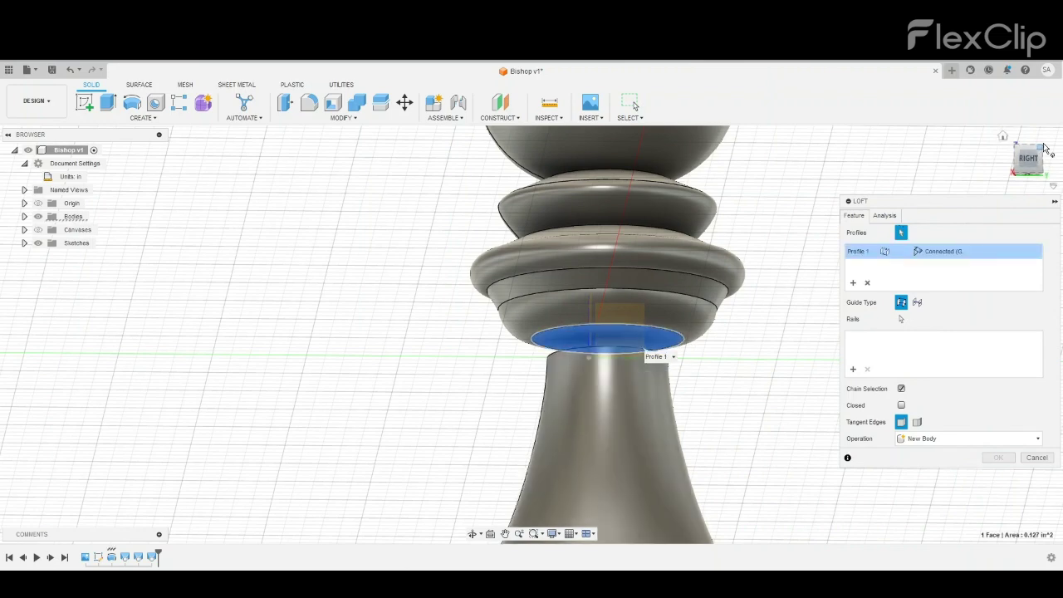
{"action": "left_click_drag", "start_coordinate": [1027, 166], "coordinate": [1026, 171]}
{"action": "left_click", "coordinate": [632, 347]}
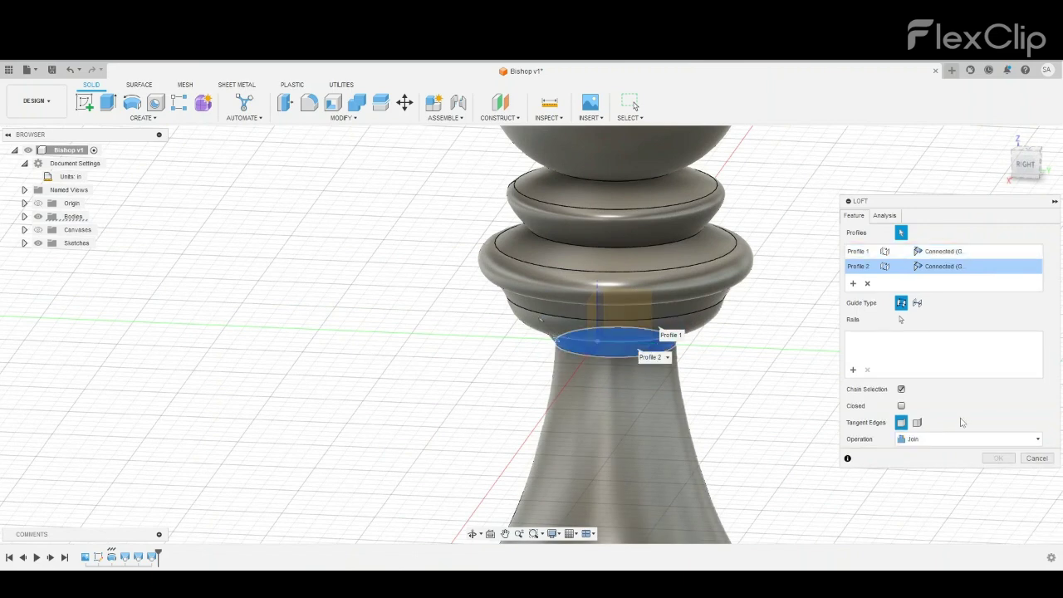
{"action": "key", "text": "Return"}
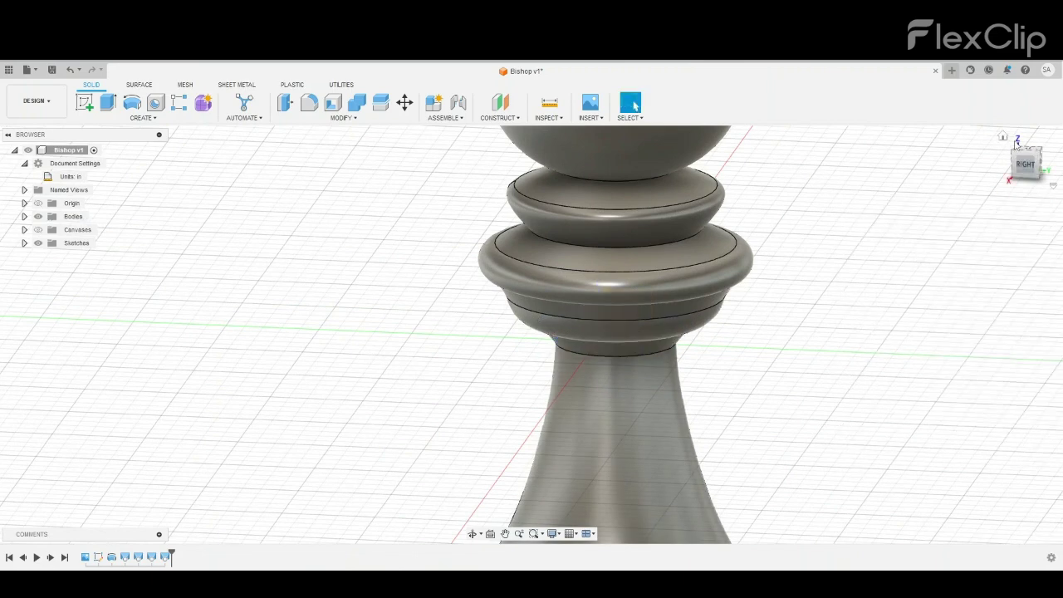
Return to the home view to see the complete gap-free bishop.
{"action": "left_click", "coordinate": [1003, 139]}
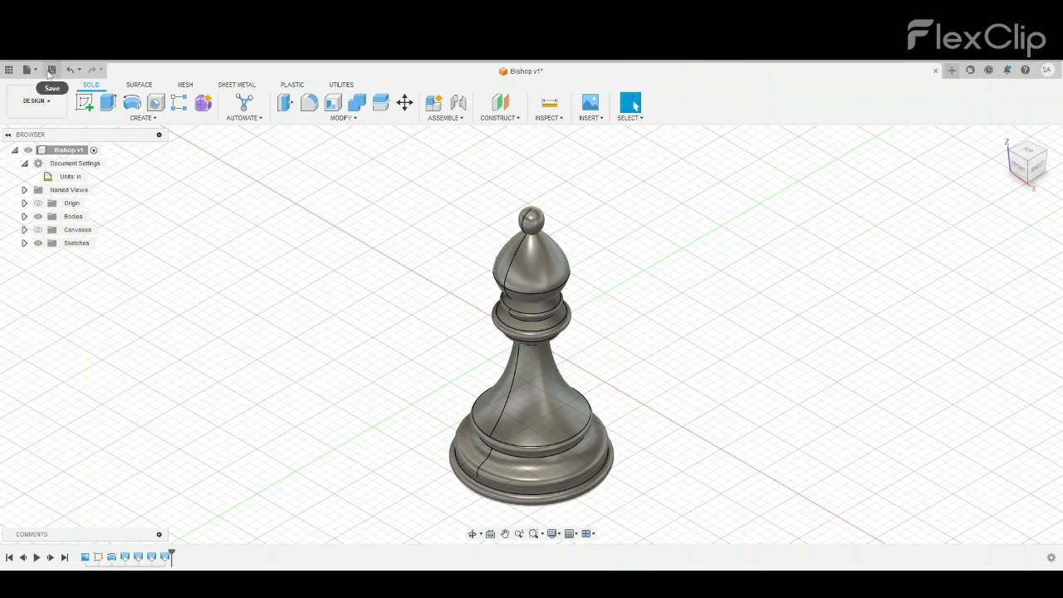
Save the bishop design as version 2, keeping the default version description.
{"action": "left_click", "coordinate": [49, 72]}
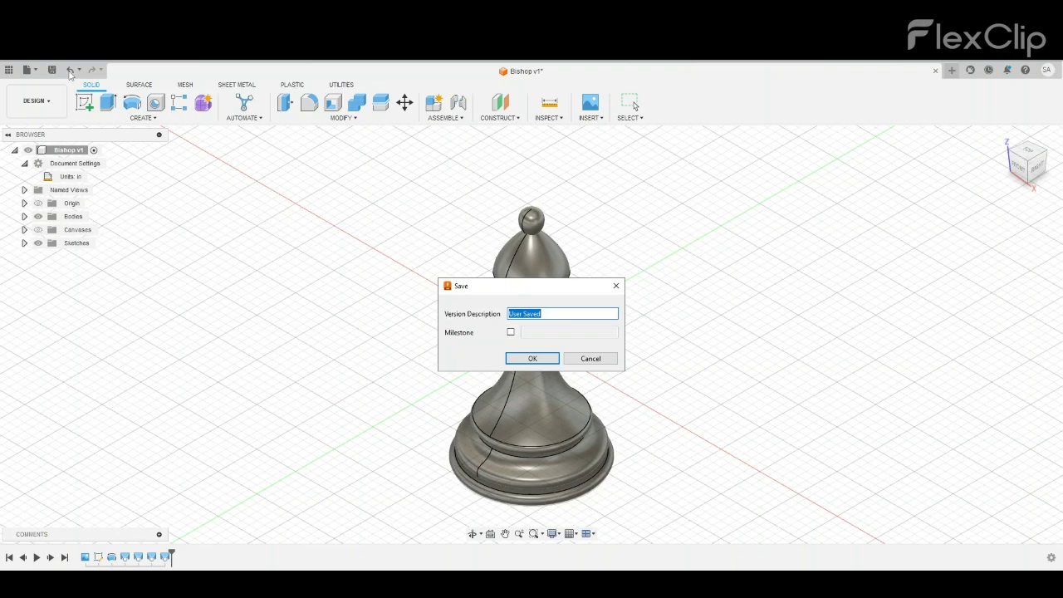
{"action": "left_click", "coordinate": [514, 357]}
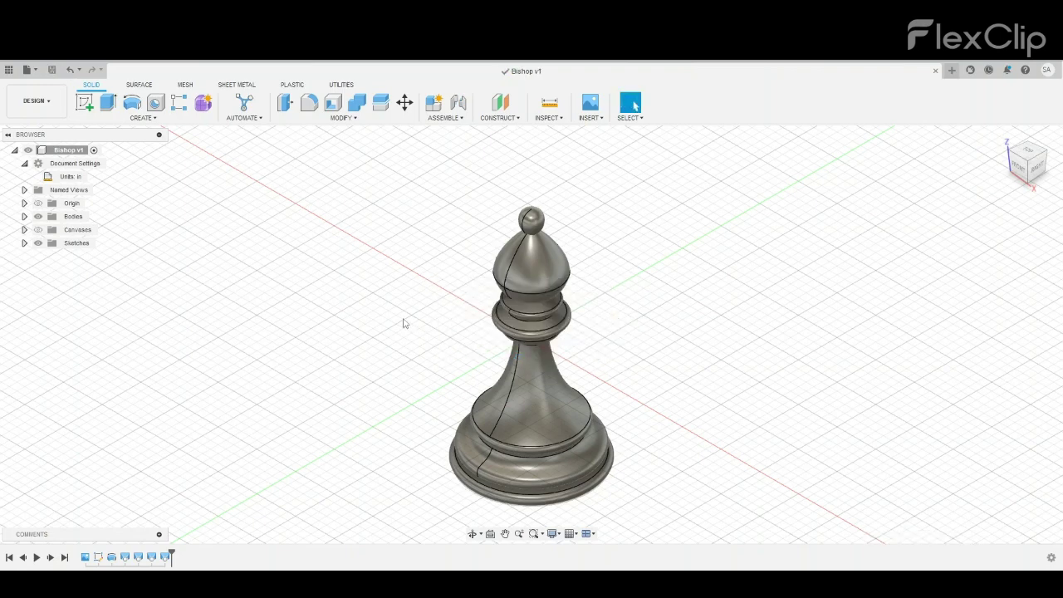